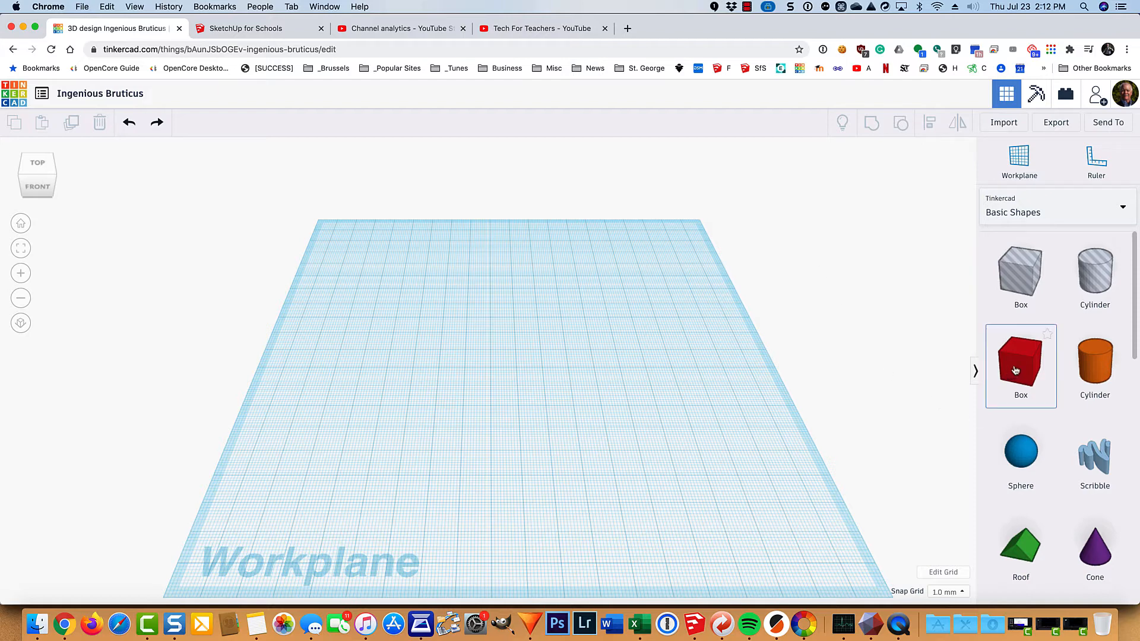
Place a solid box on the front part of the workplane, about 55 by 47 mm, and set its height to 12 mm
scroll(1076, 406, down, 1)
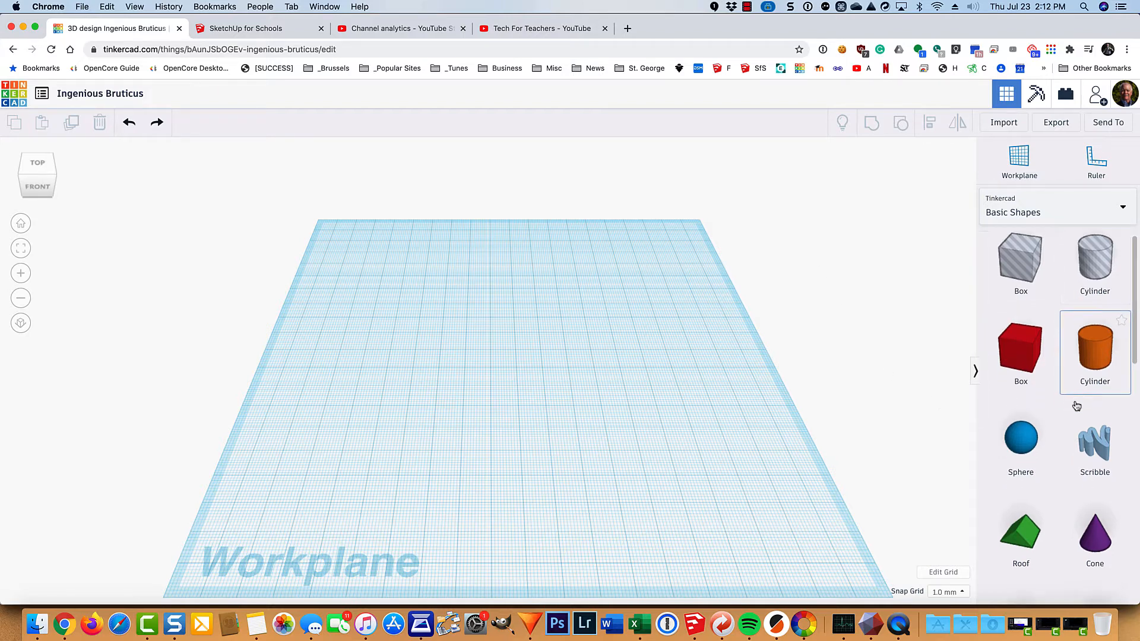
scroll(1076, 406, down, 10)
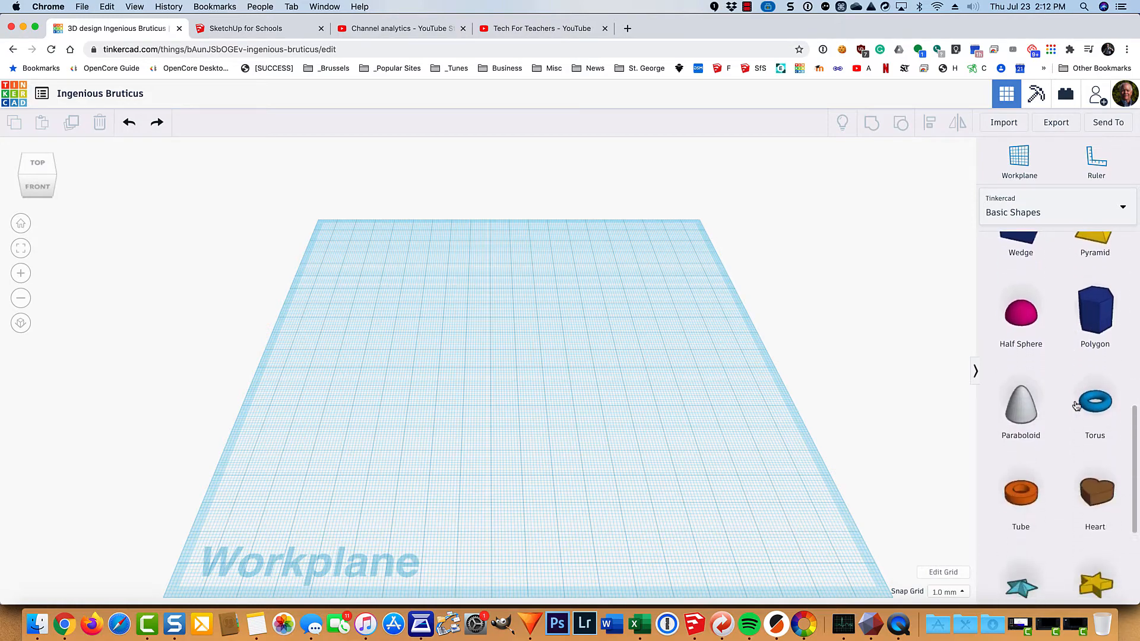
scroll(1076, 406, up, 10)
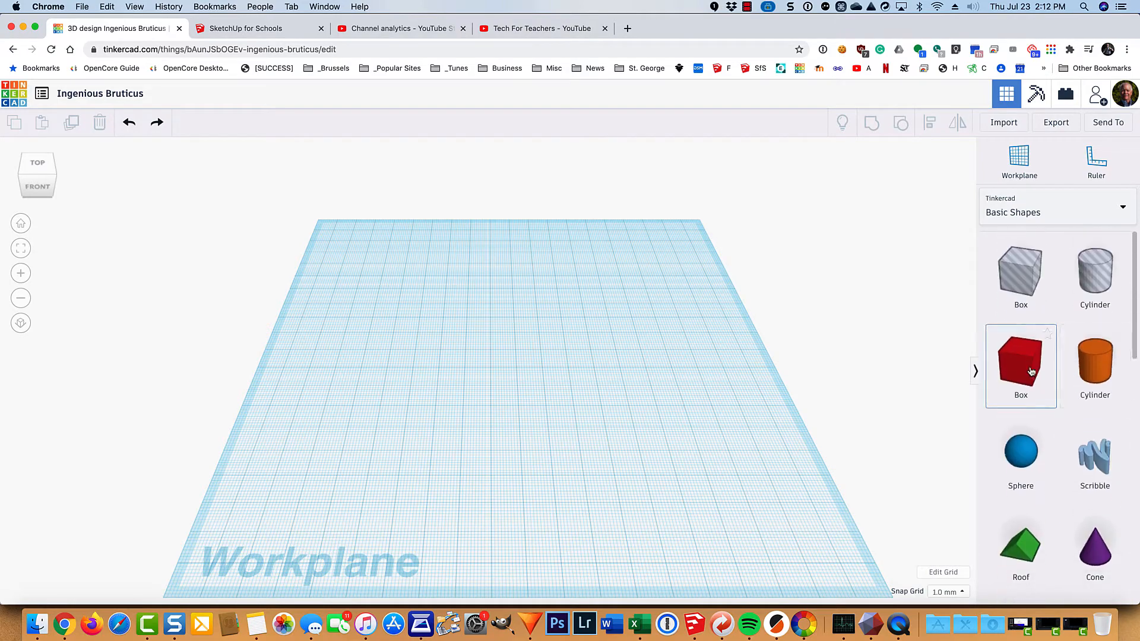
drag(1031, 371, 693, 514)
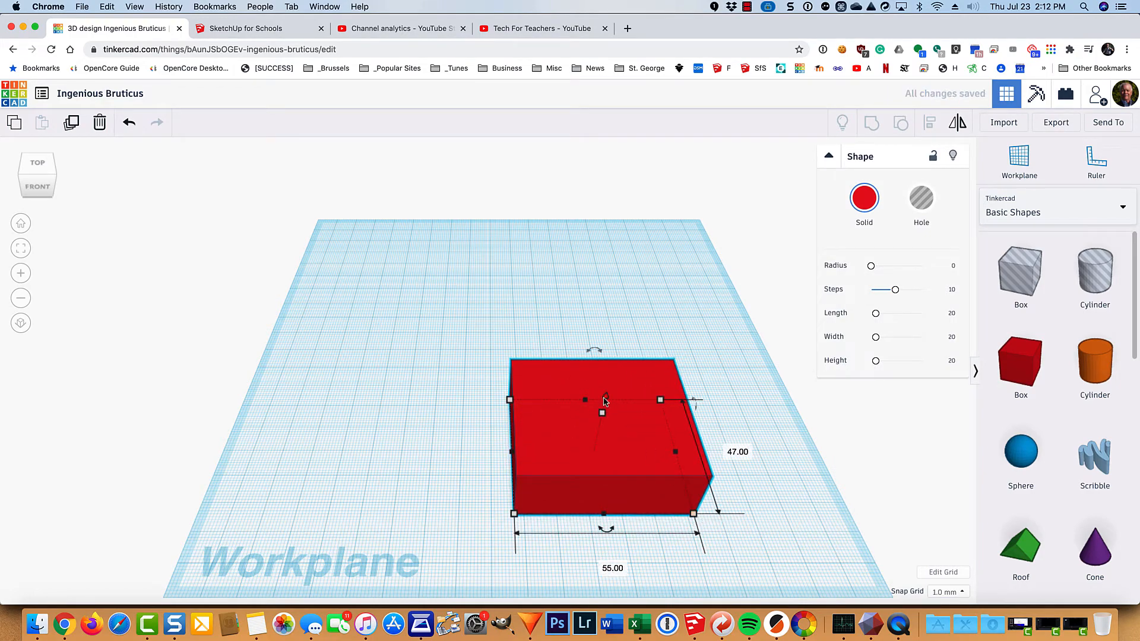
drag(603, 414, 603, 434)
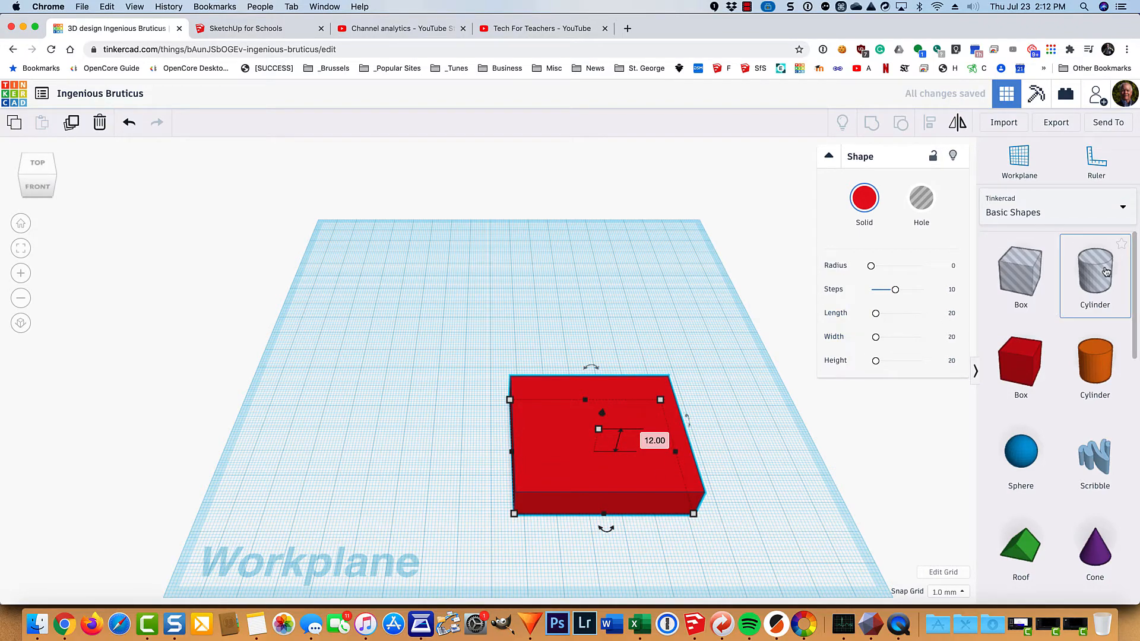
Place a cylinder hole on the red box and align it to the box's centre in both horizontal directions
drag(1105, 271, 596, 463)
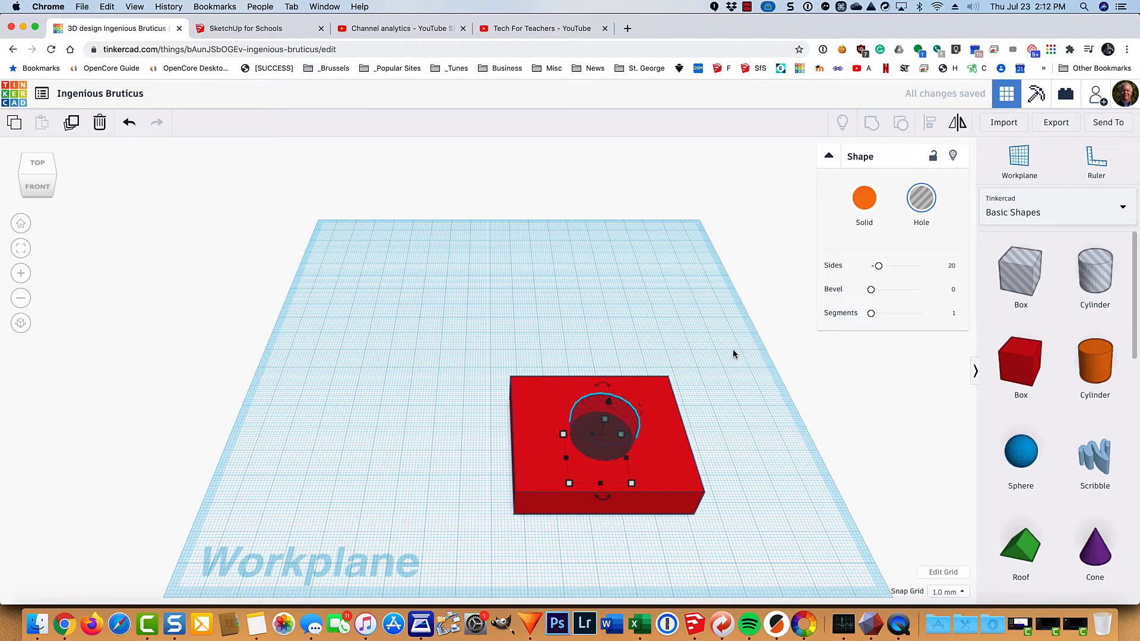
drag(734, 350, 628, 497)
drag(454, 319, 745, 537)
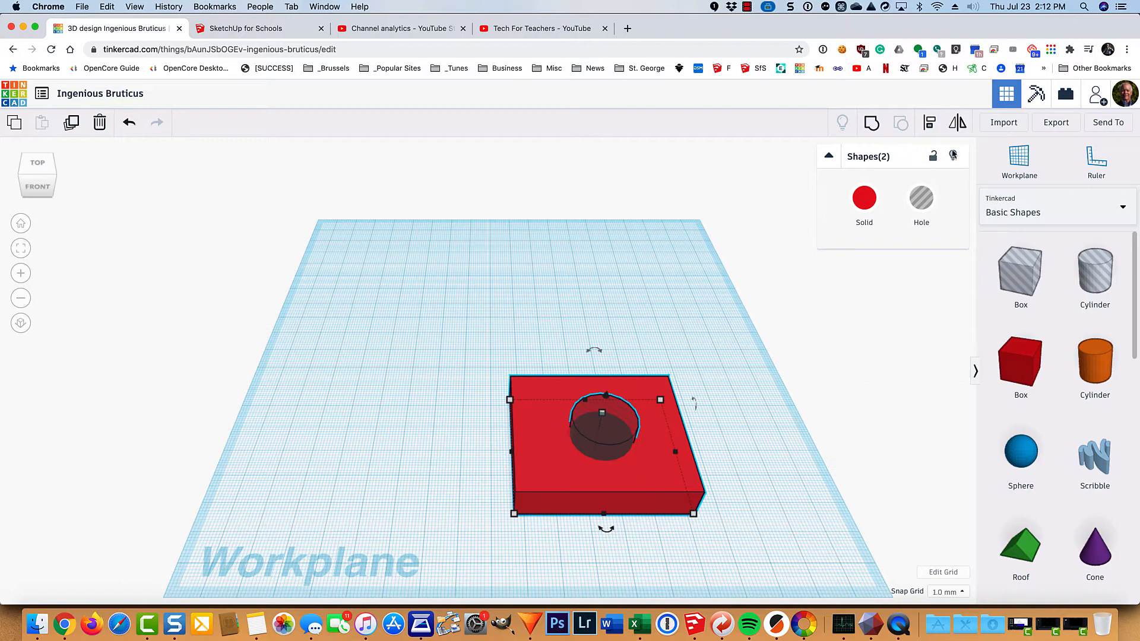
click(929, 123)
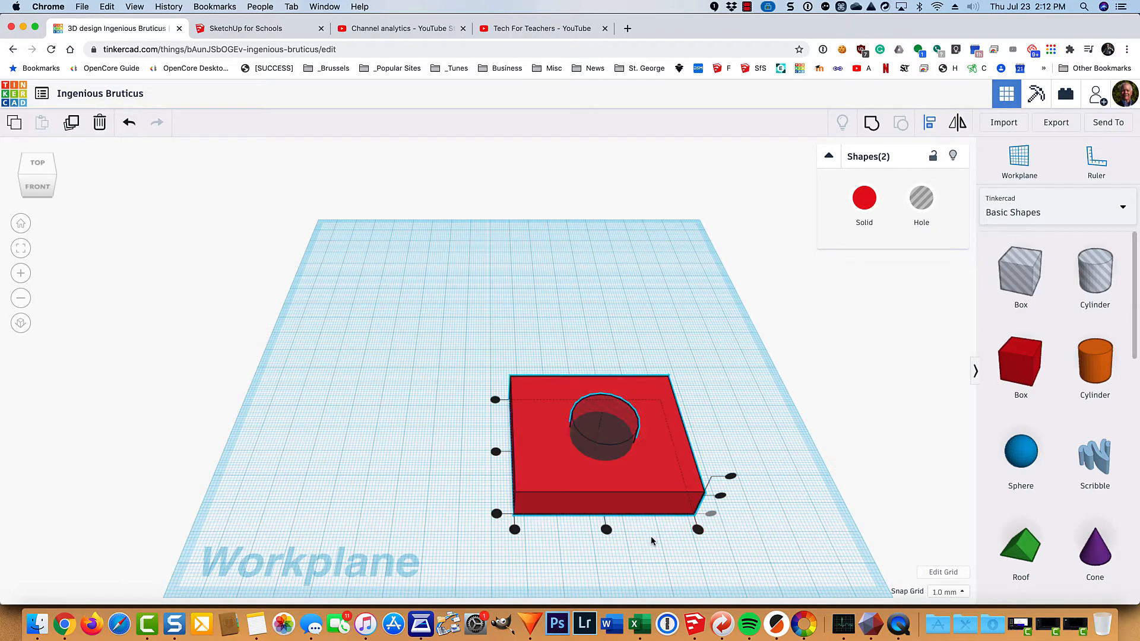
click(606, 529)
click(496, 451)
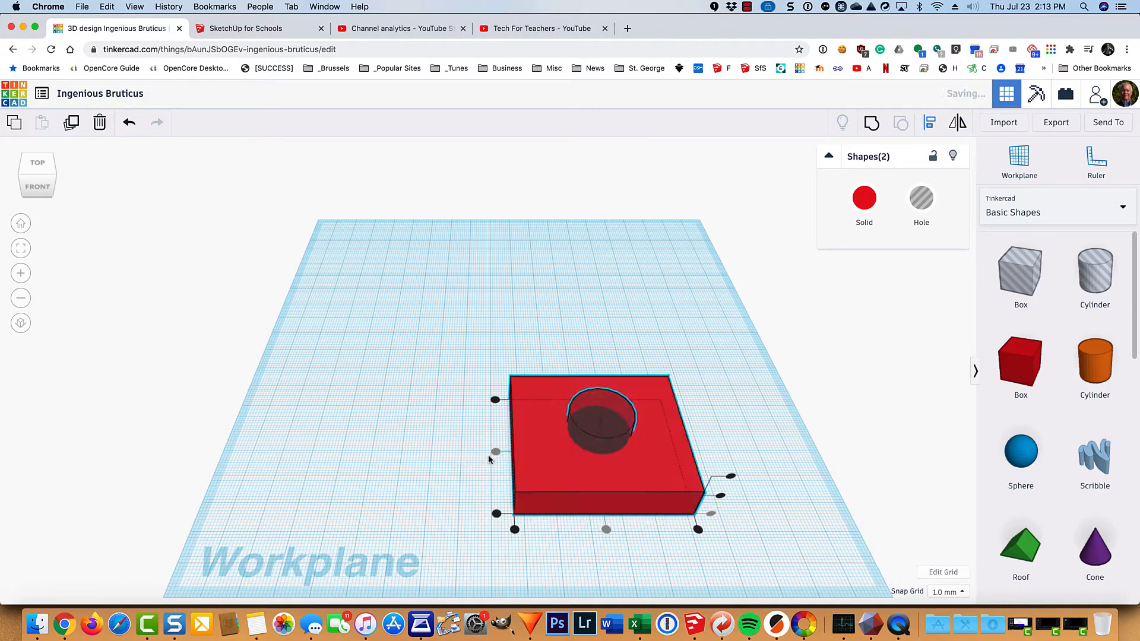
Group the box with the cylinder hole to cut a round opening through the block, and deselect the result
click(872, 123)
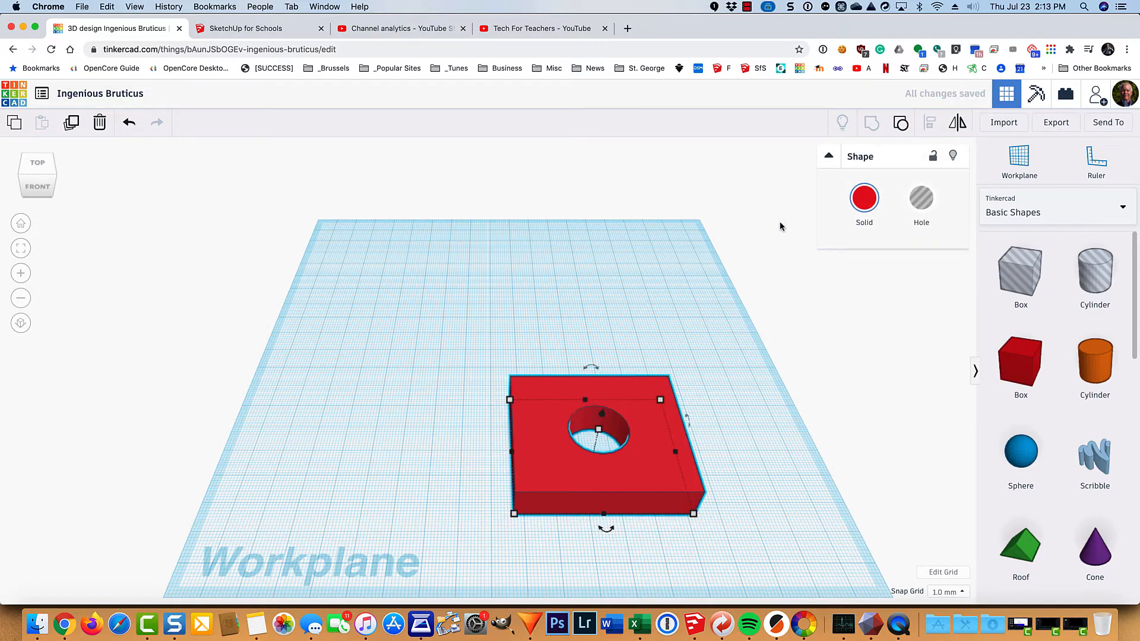
click(752, 220)
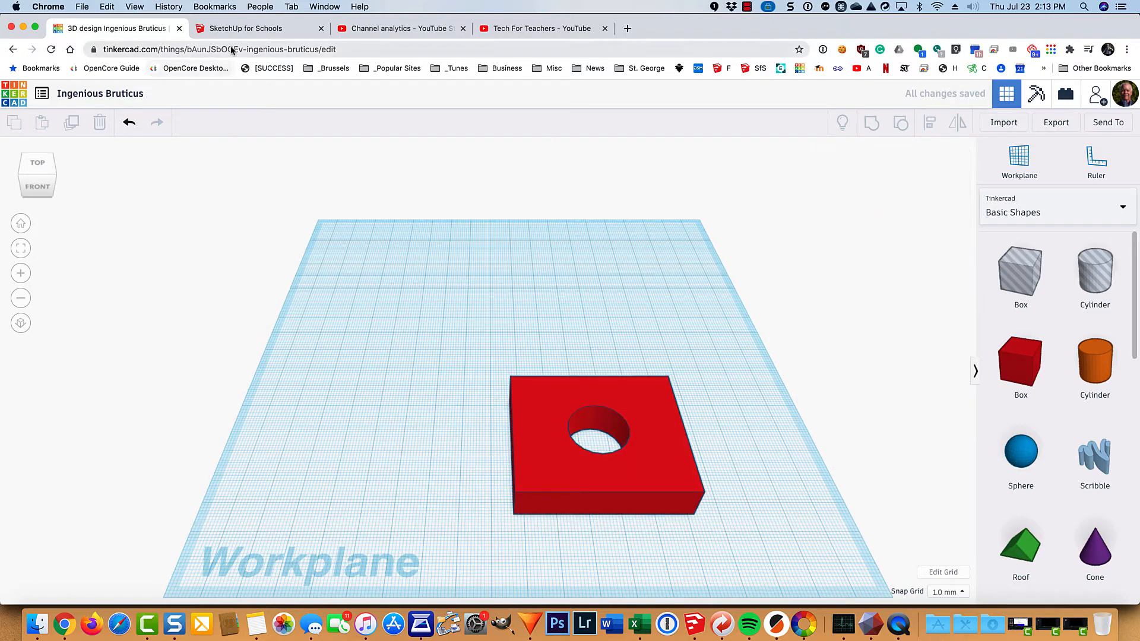
Switch to SketchUp for Schools and delete the default human figure from the empty model
click(252, 33)
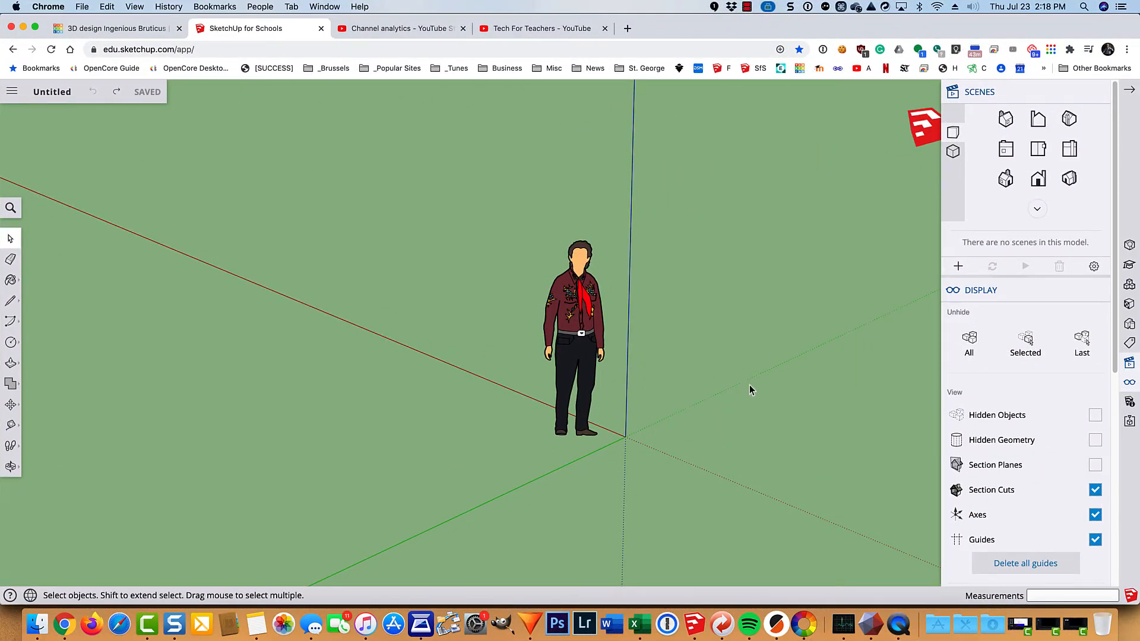
middle_drag(749, 384, 349, 339)
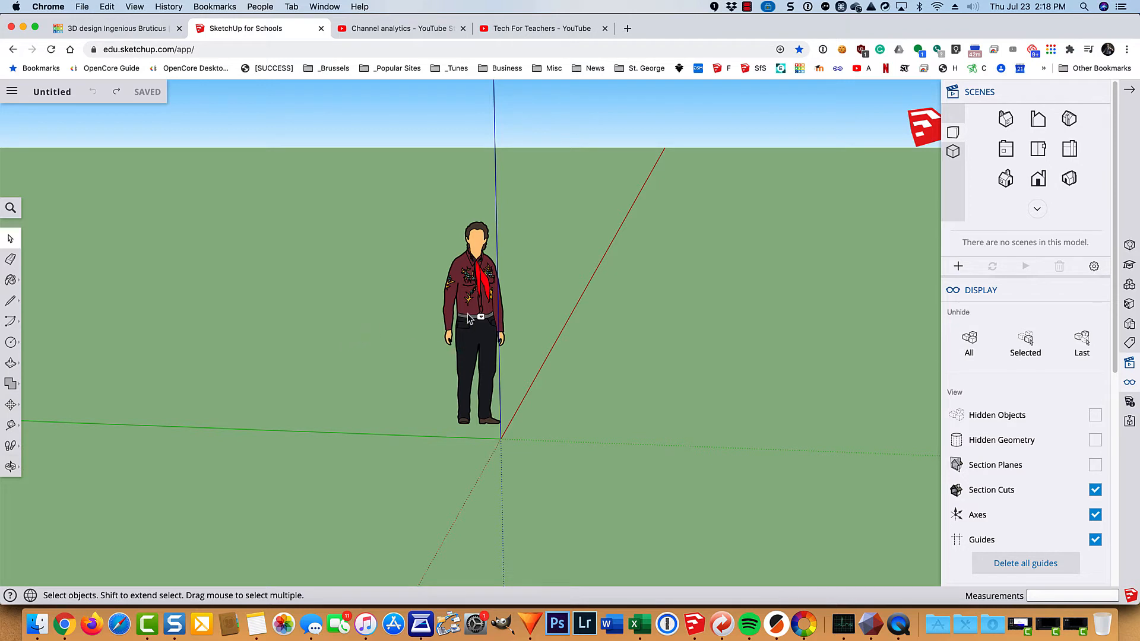
click(479, 295)
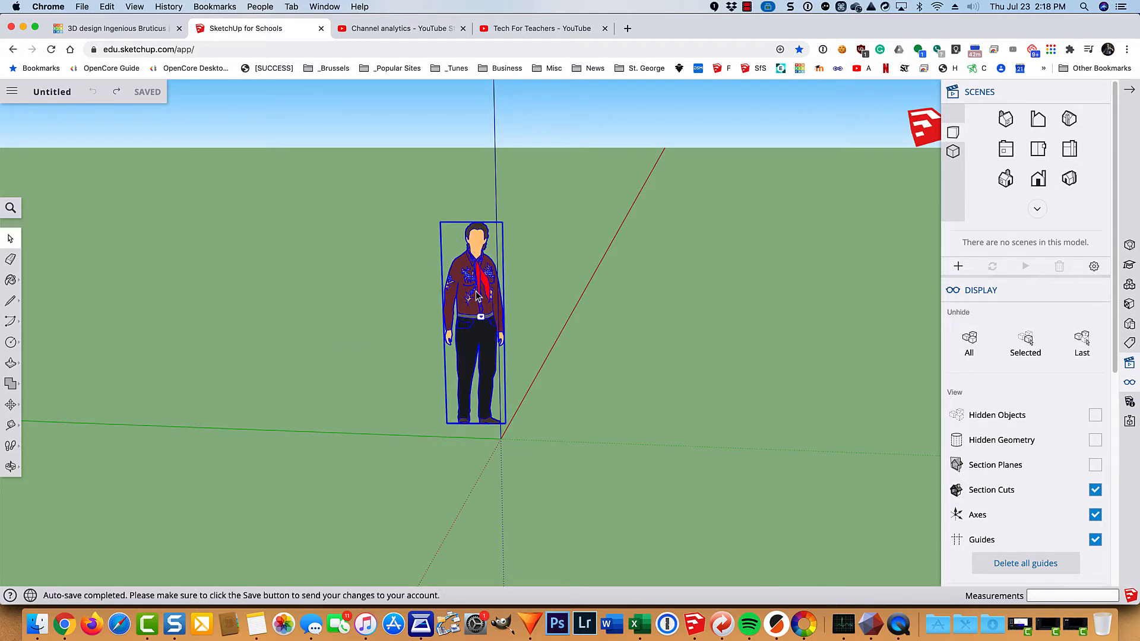
key(Delete)
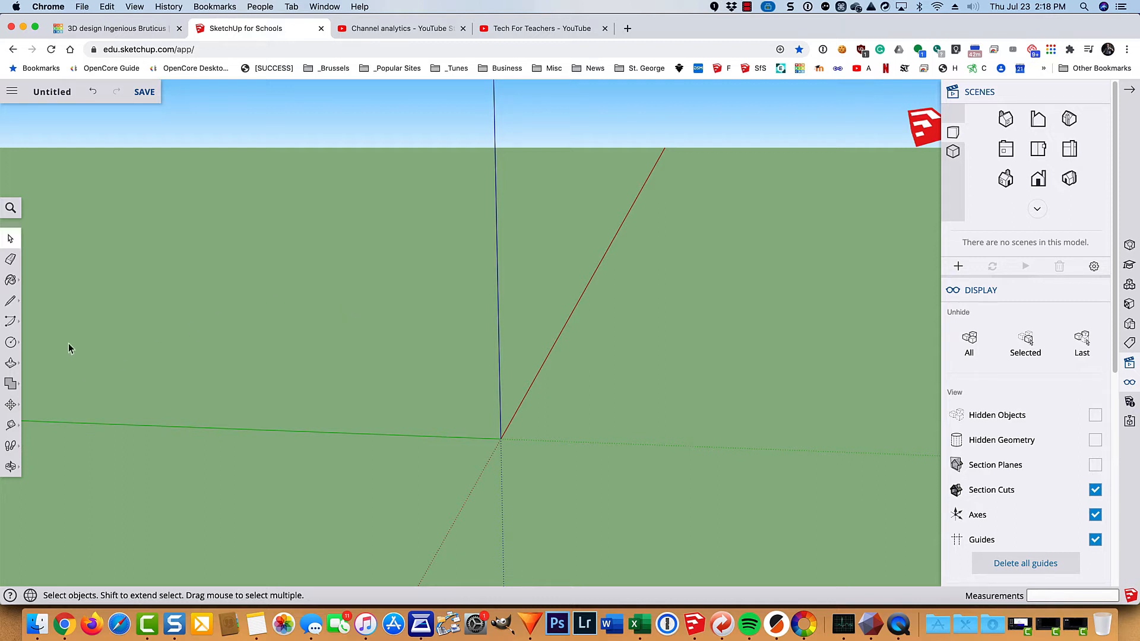
Draw a closed four-sided ground face with the Line tool, starting and ending at the origin between the green and red axes
click(10, 301)
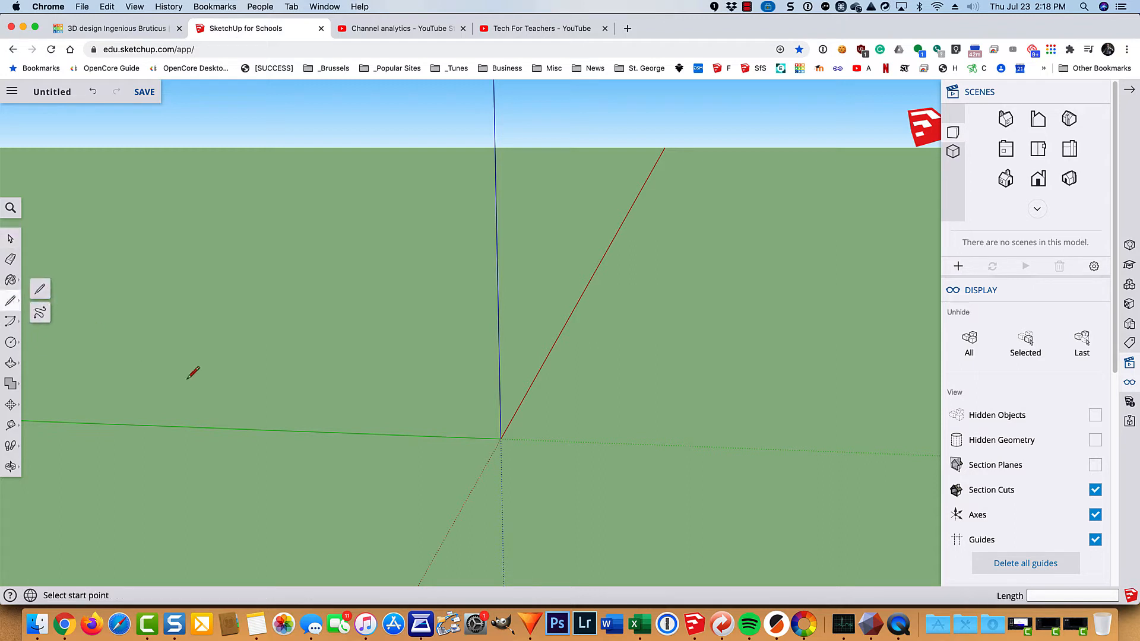
click(501, 439)
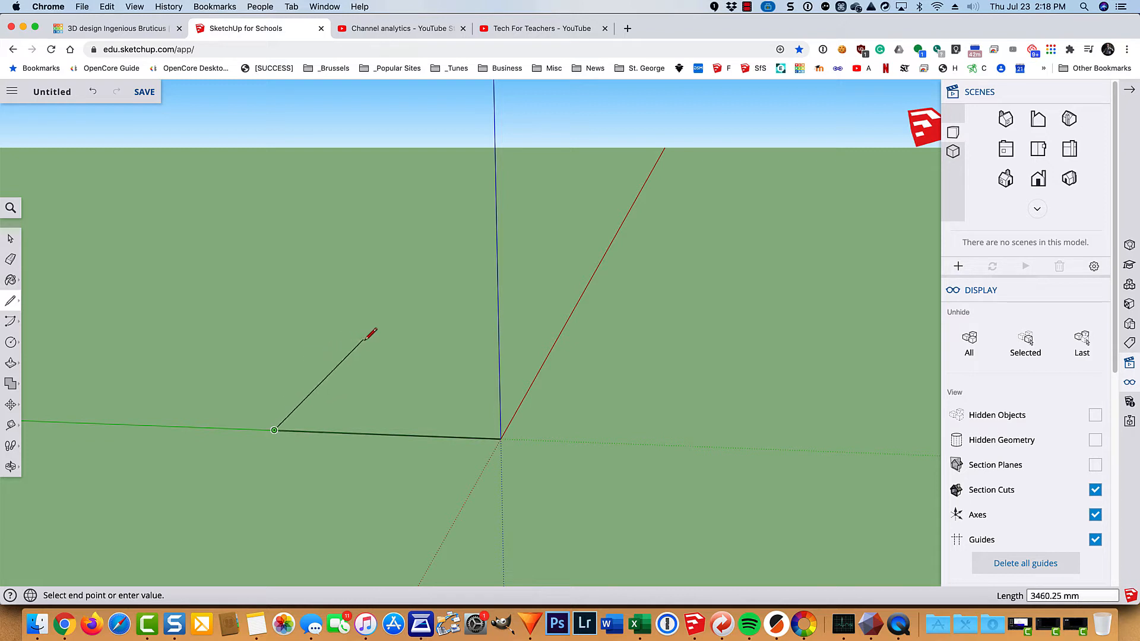
click(396, 342)
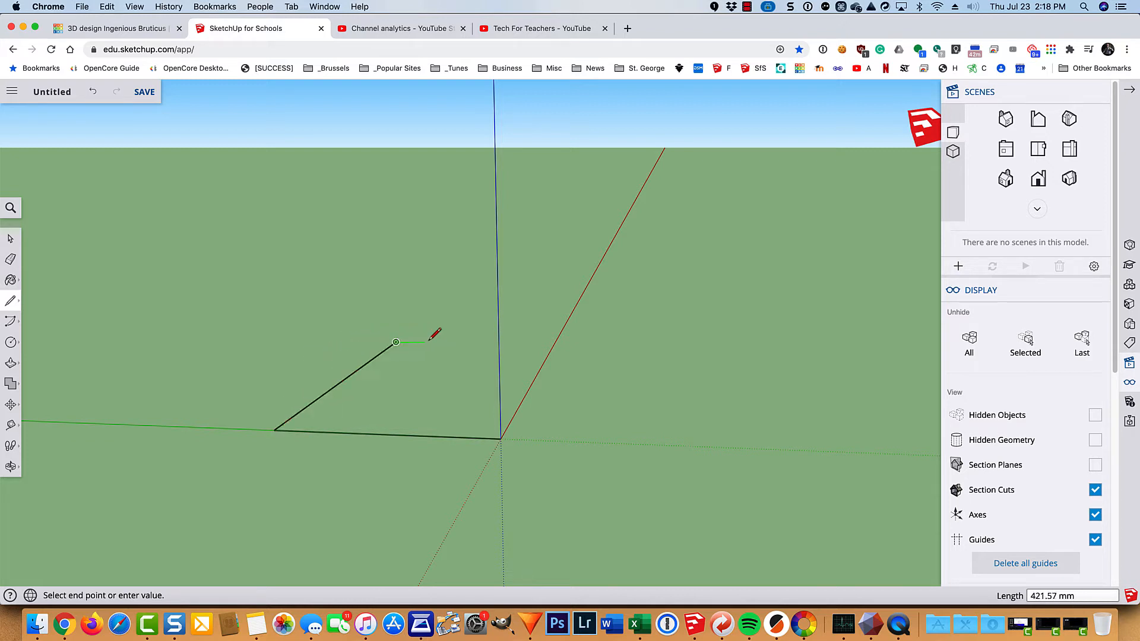
click(553, 344)
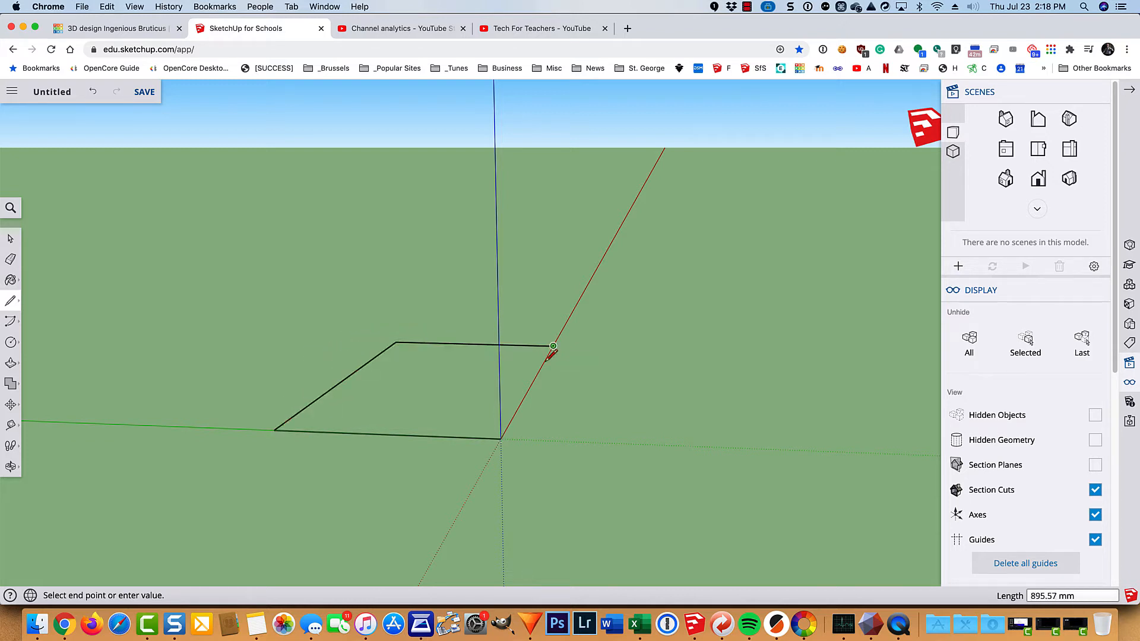
click(501, 439)
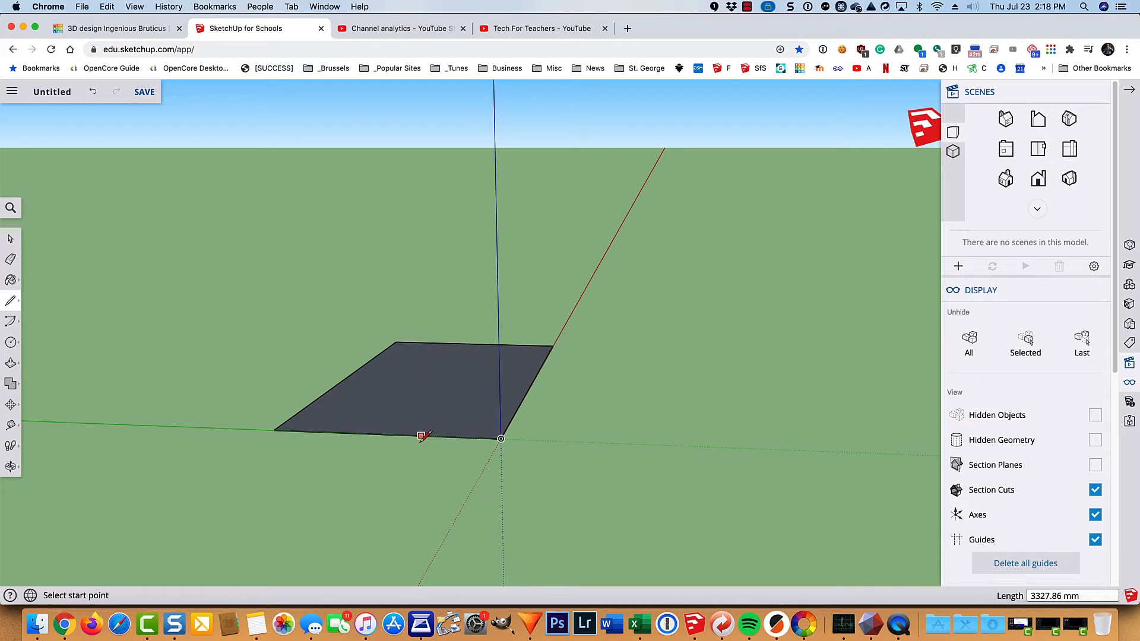
key(o)
mouse_move(387, 477)
mouse_down()
mouse_move(409, 486)
mouse_move(705, 476)
mouse_move(527, 512)
mouse_move(422, 499)
mouse_move(580, 502)
mouse_up()
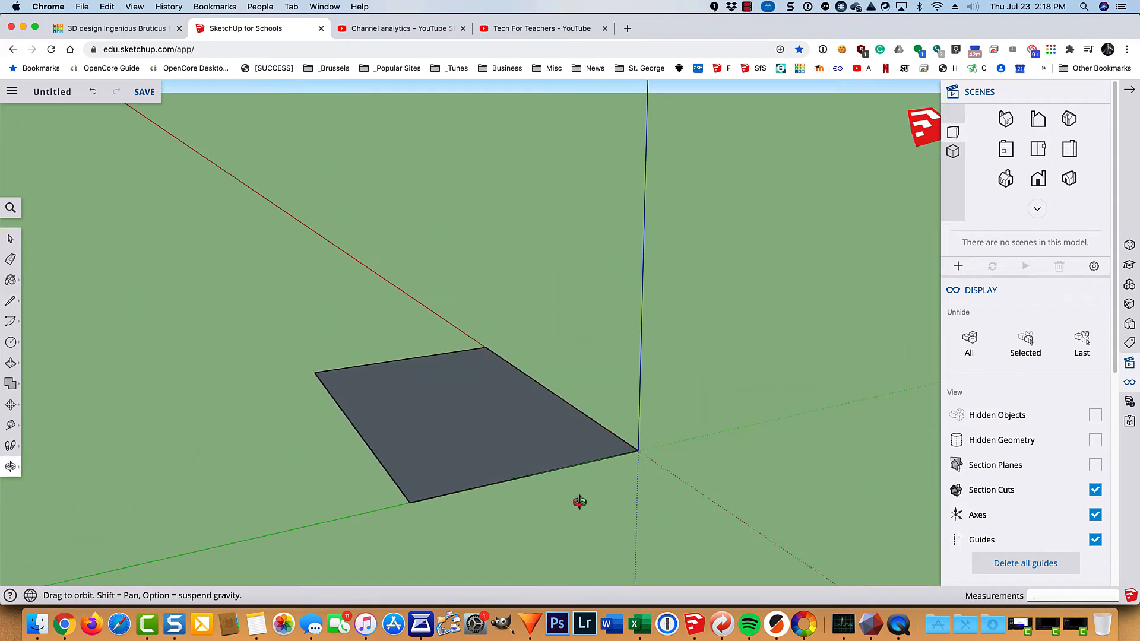
Undo all the drawn lines of the ground face and the deletion of the human figure
key(l)
key(super+z)
key(super+z)
key(super+z)
key(super+z)
key(super+z)
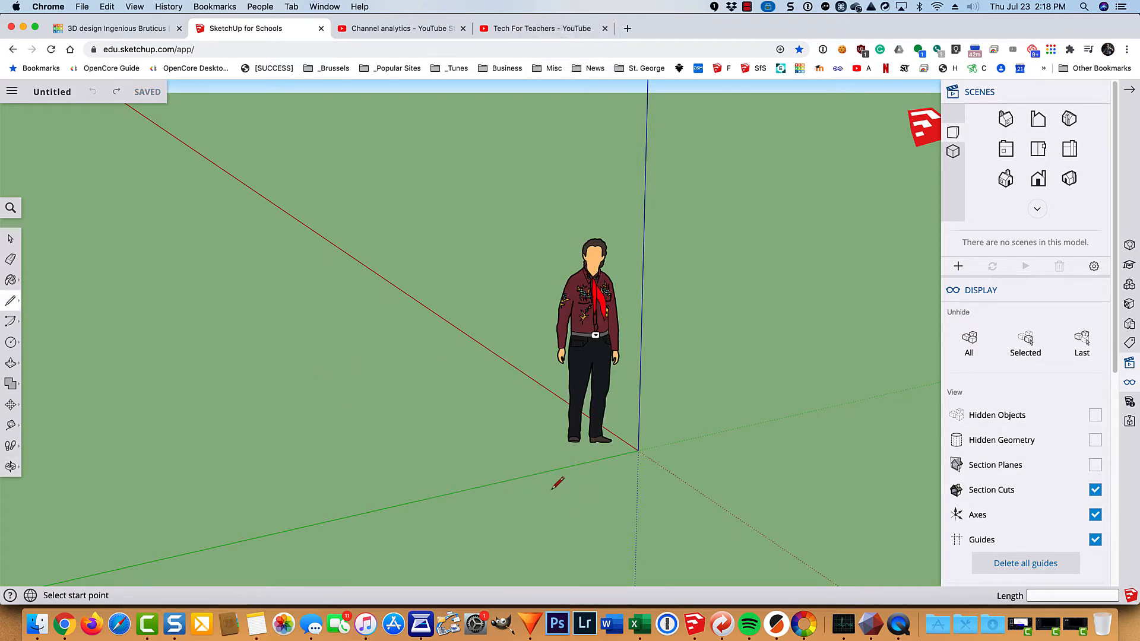
Delete the human figure standing near the origin
key(space)
click(596, 335)
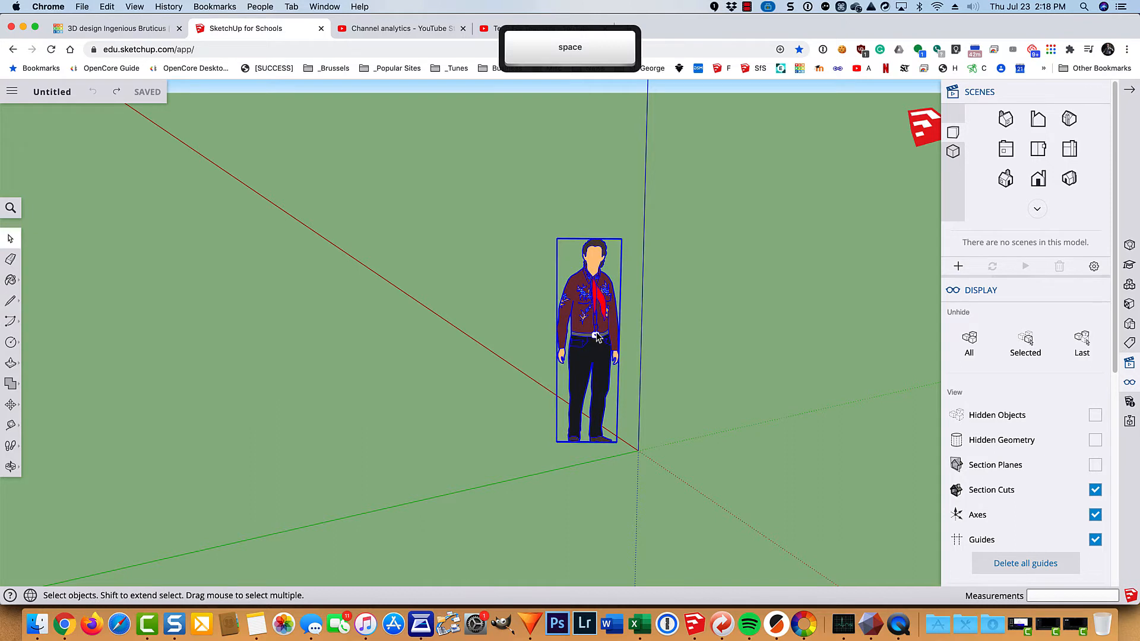
key(BackSpace)
Draw a ground rectangle of about 2418 by 2378 mm from the origin and pull it up about 747 mm into a block
key(r)
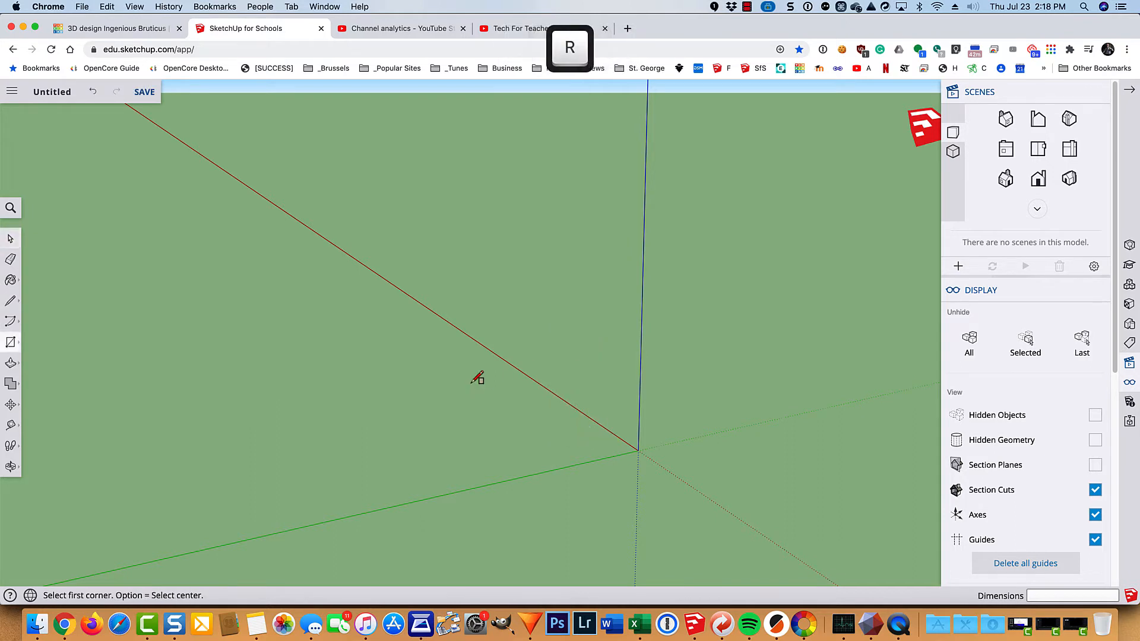
click(638, 451)
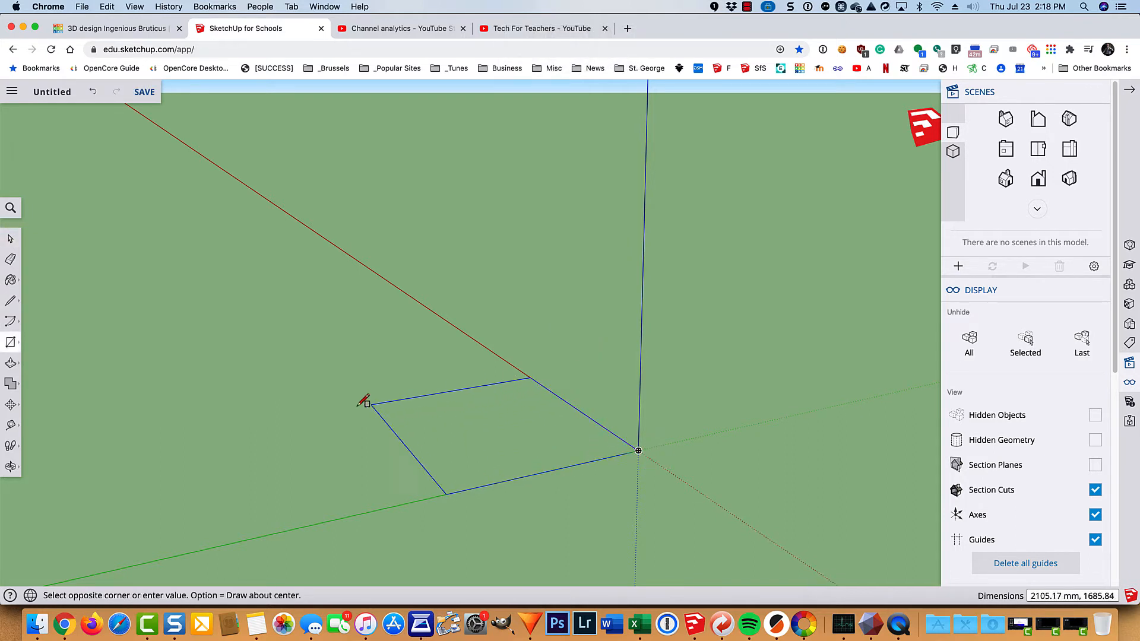
click(291, 407)
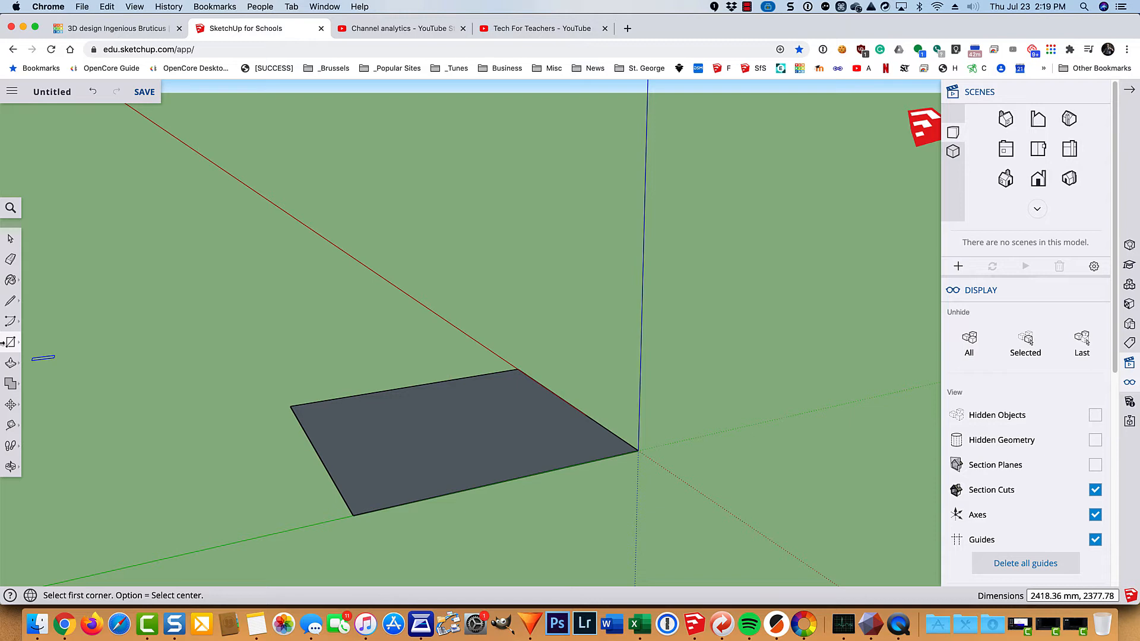
key(p)
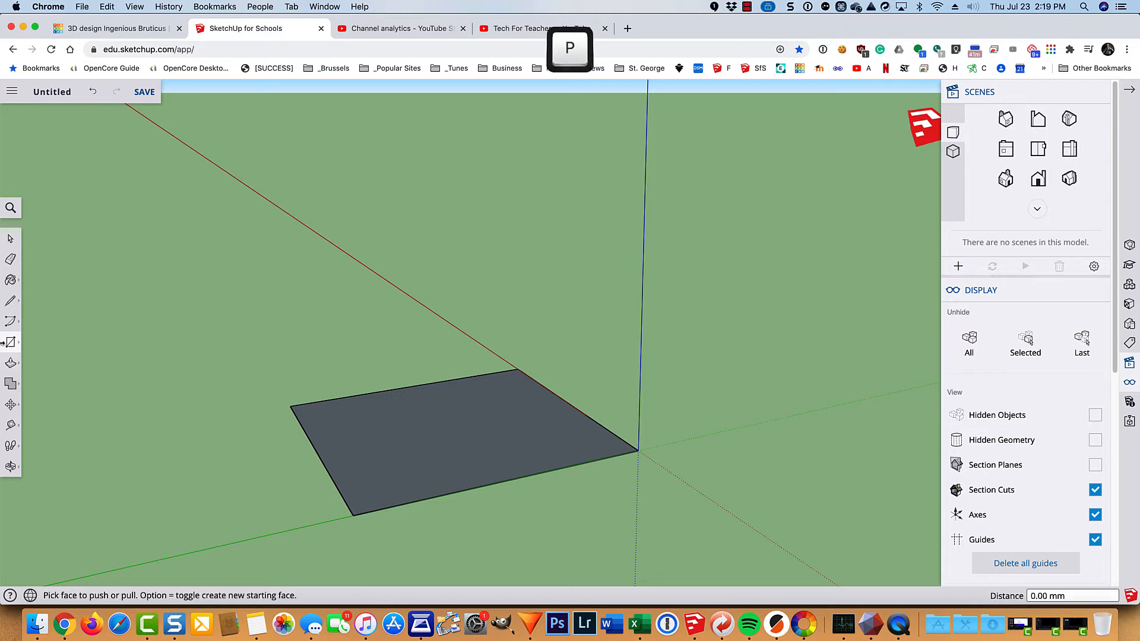
drag(406, 437, 403, 355)
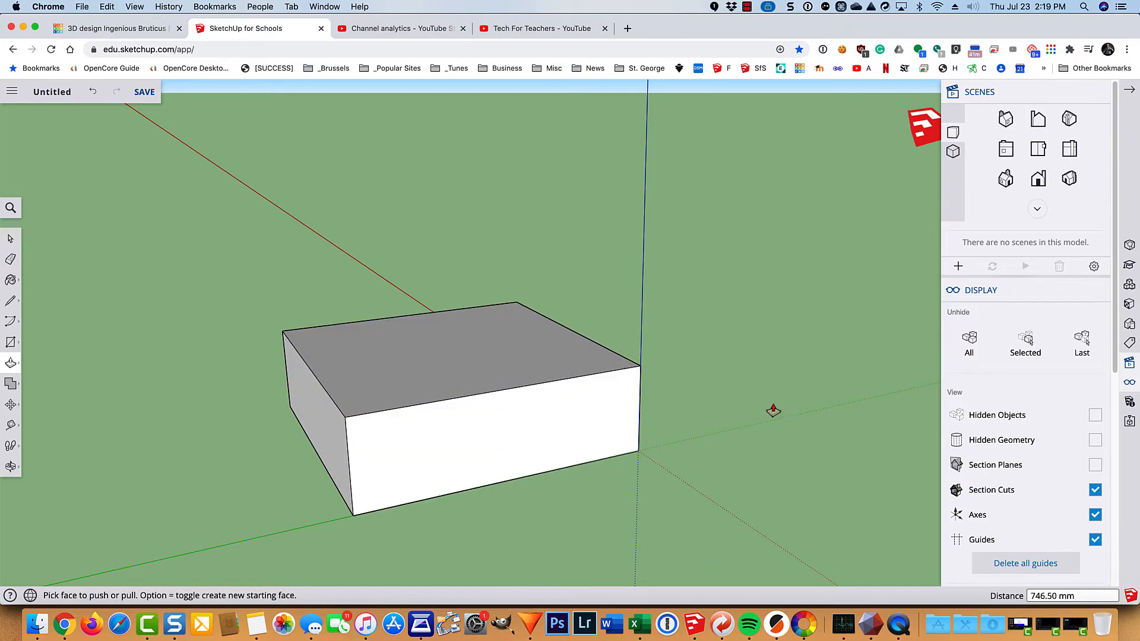
Draw a diagonal line between two opposite corners of the block's top face
key(o)
drag(766, 408, 23, 295)
middle_drag(23, 295, 195, 361)
middle_drag(219, 453, 781, 575)
middle_drag(203, 395, 333, 491)
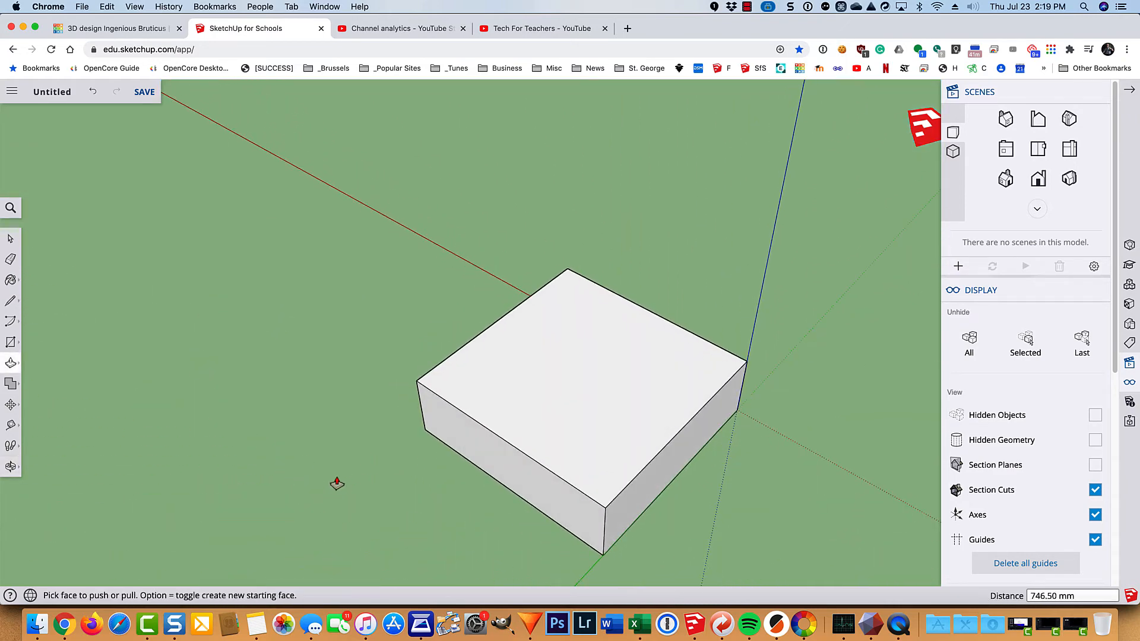
key(l)
click(416, 380)
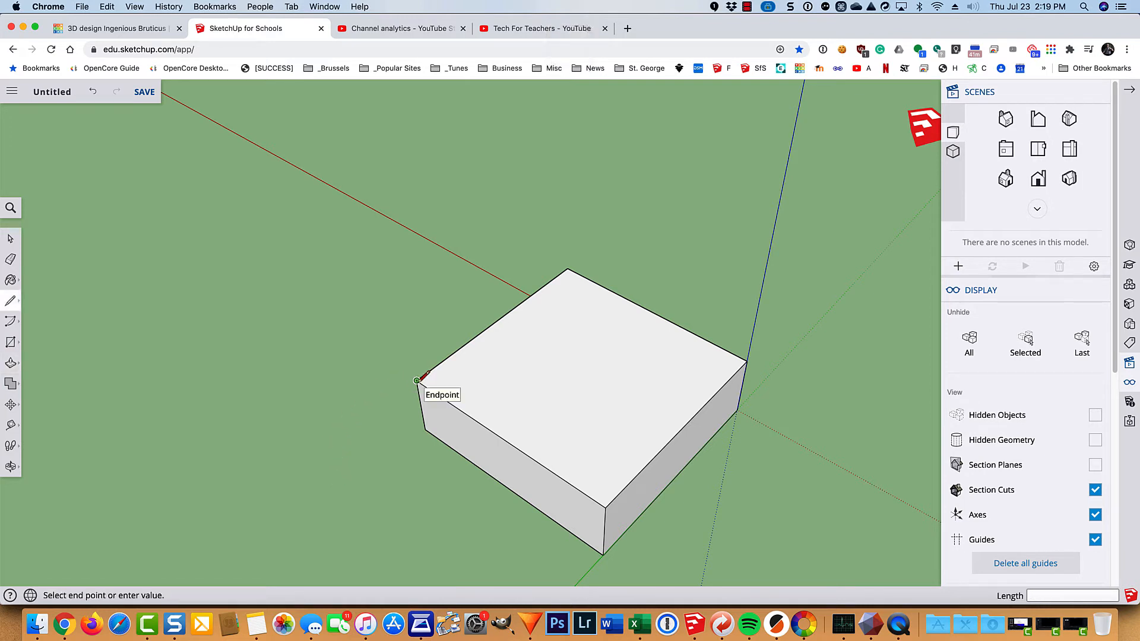
click(746, 360)
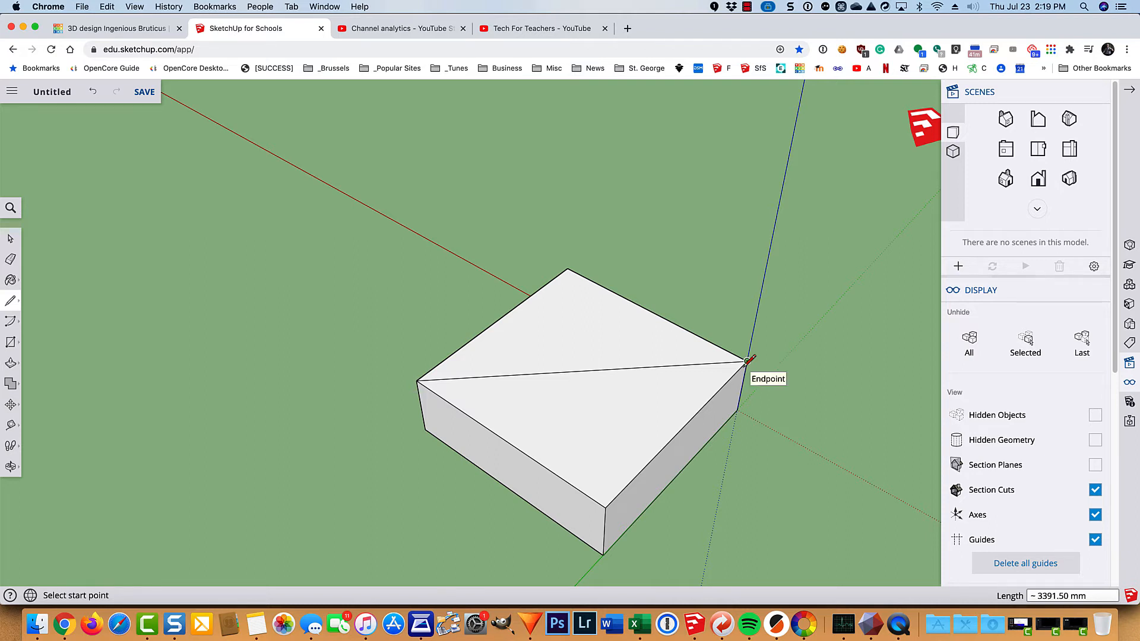
Draw a circle with a radius of about 726 mm on the top face, centred on the diagonal's midpoint
key(c)
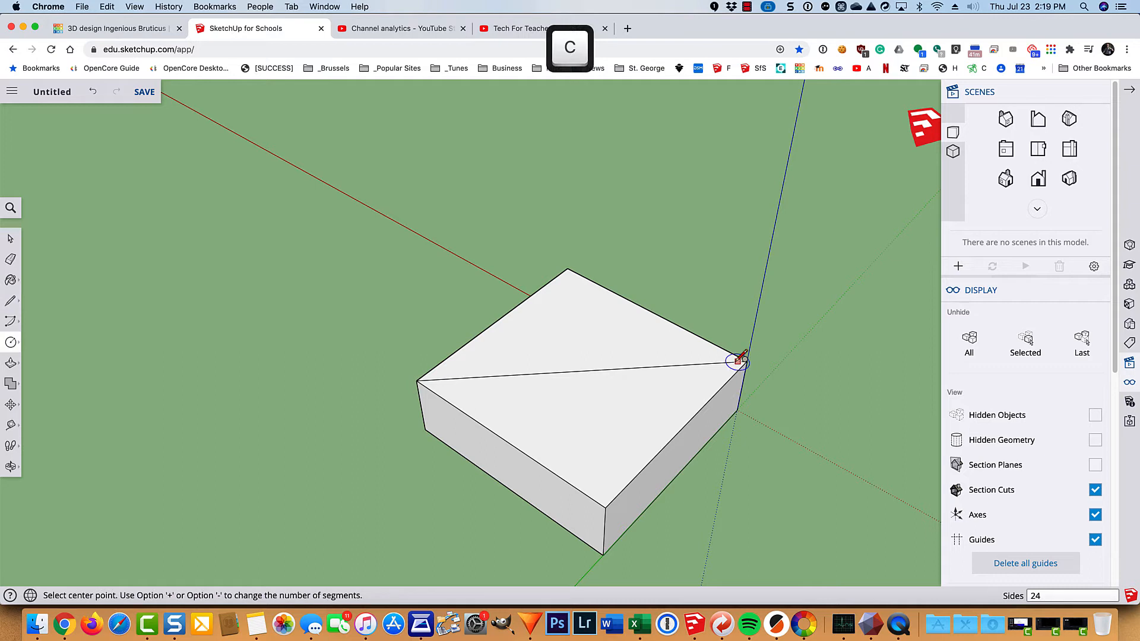
click(584, 370)
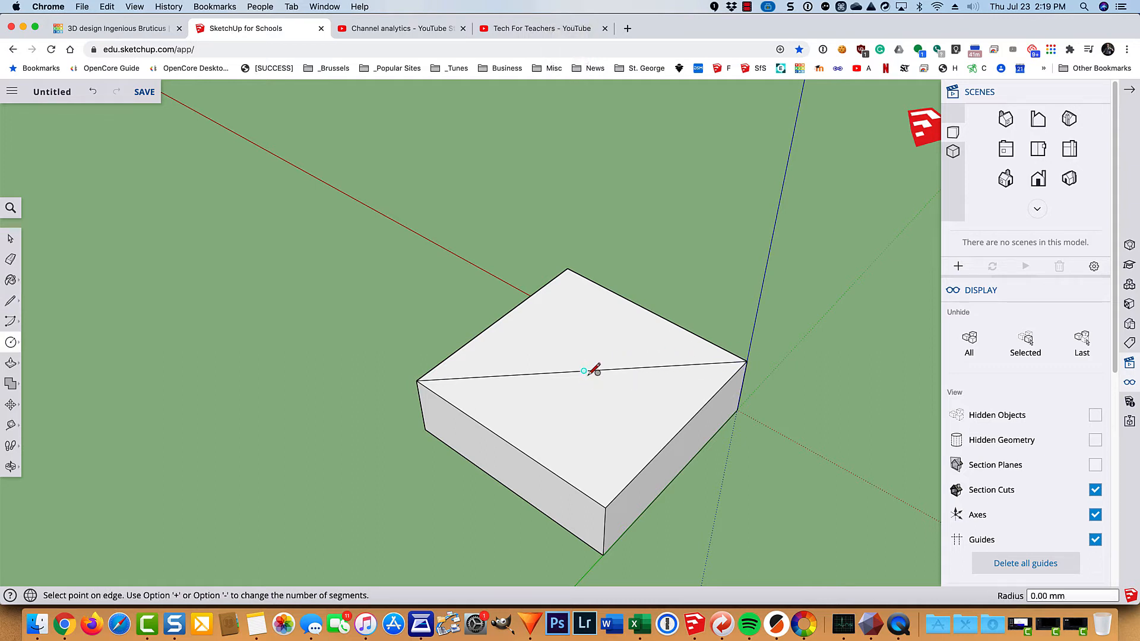
click(631, 411)
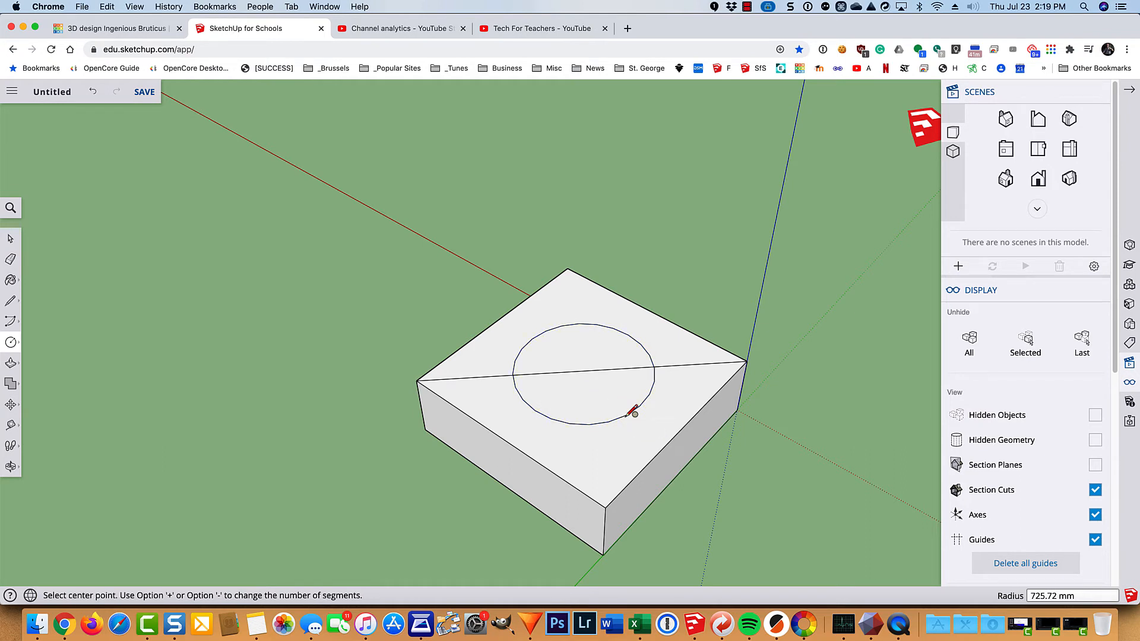
Erase all segments of the diagonal line from the block's top face, both inside and outside the circle
key(e)
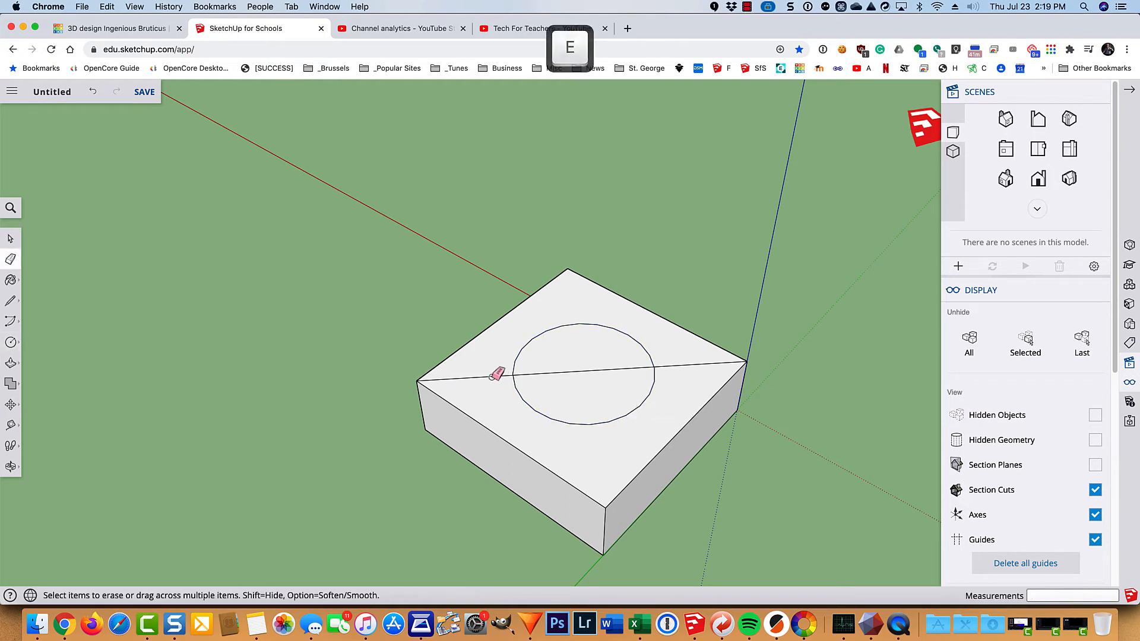
click(574, 371)
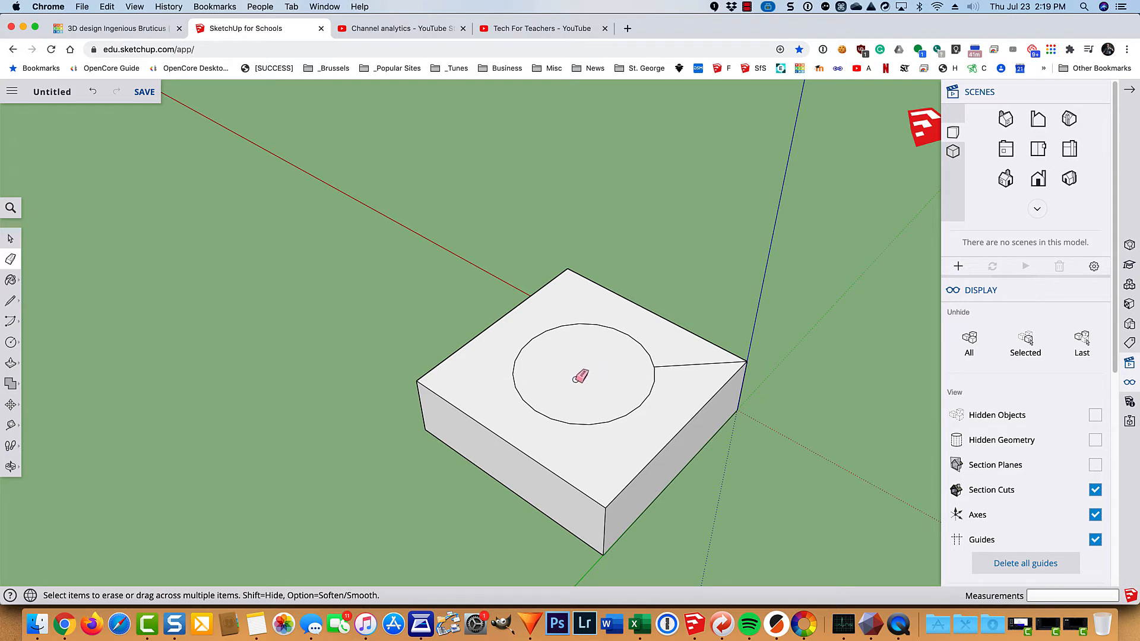
click(681, 364)
Push the circular face down through the full height of the block with Push/Pull to cut a round hole
key(space)
click(570, 372)
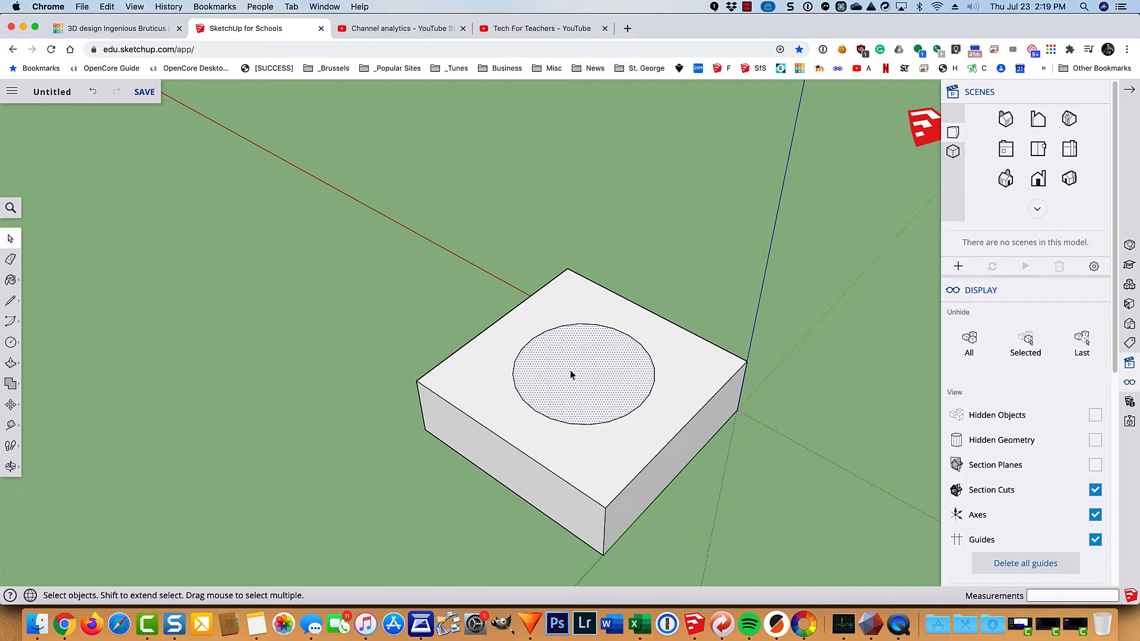
key(p)
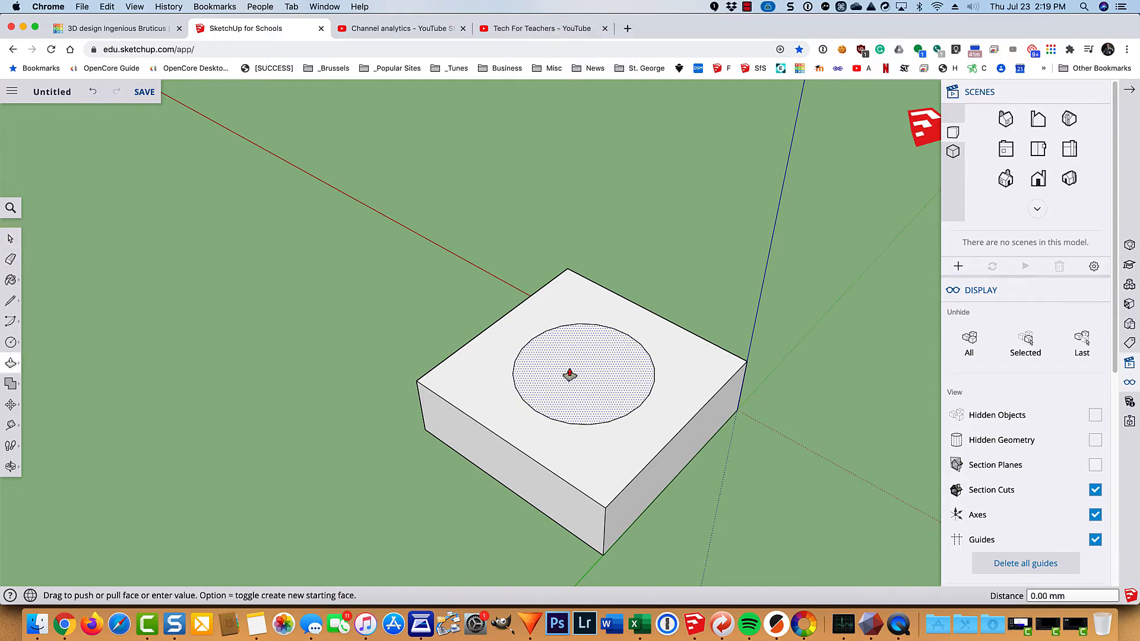
double_click(569, 374)
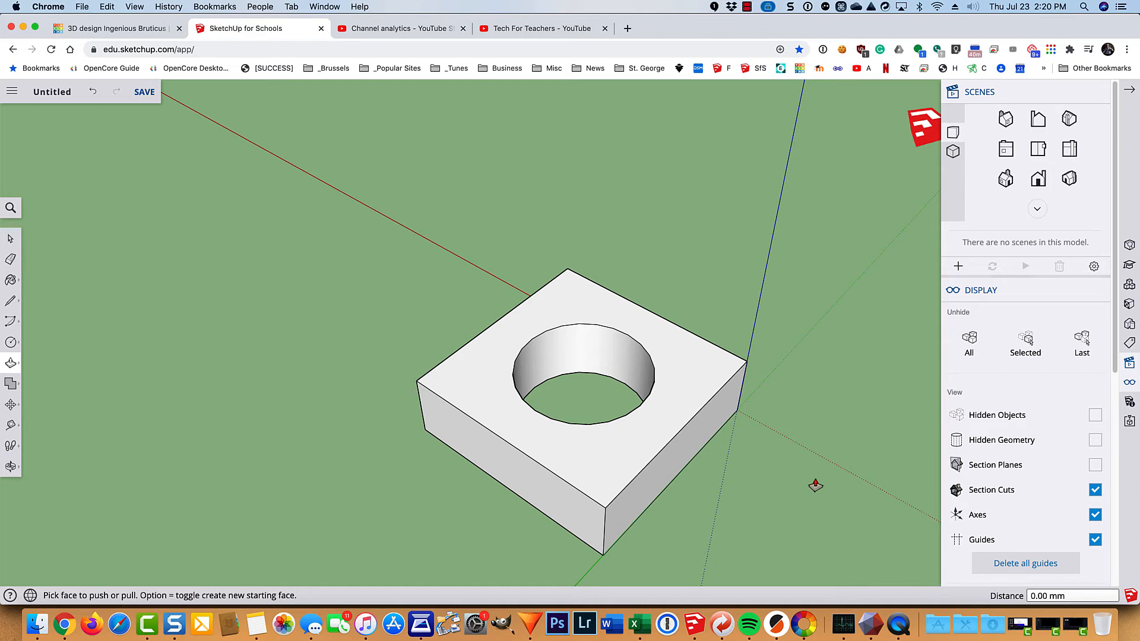
Scale the block's top face down uniformly about its centre to taper the block and hole, and inspect the shape from below and the side
key(space)
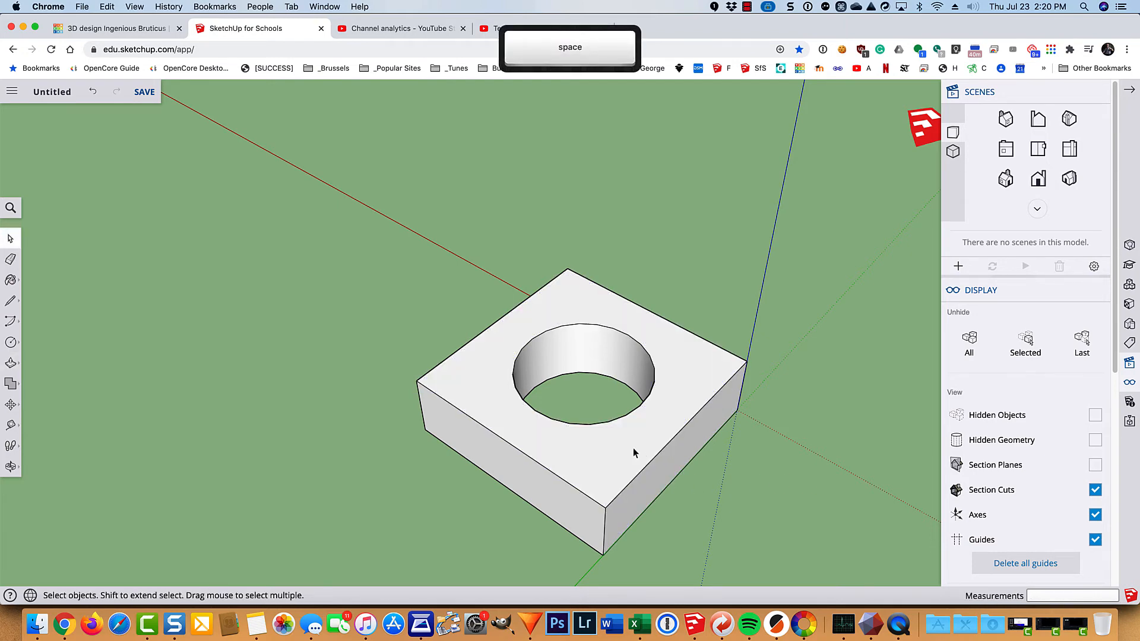
click(633, 449)
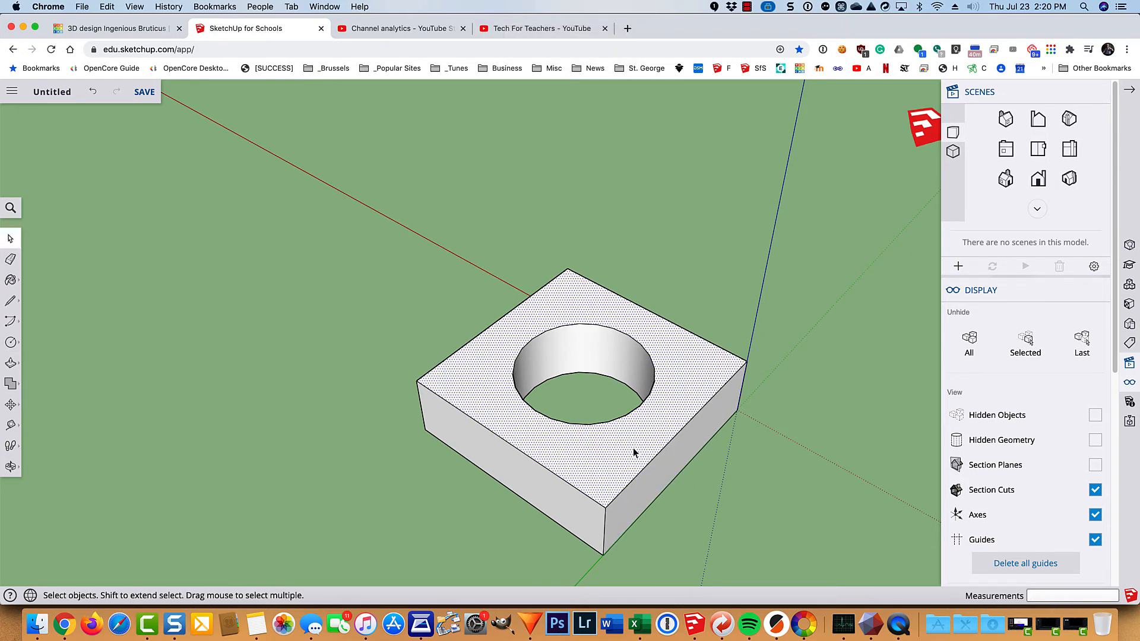
key(s)
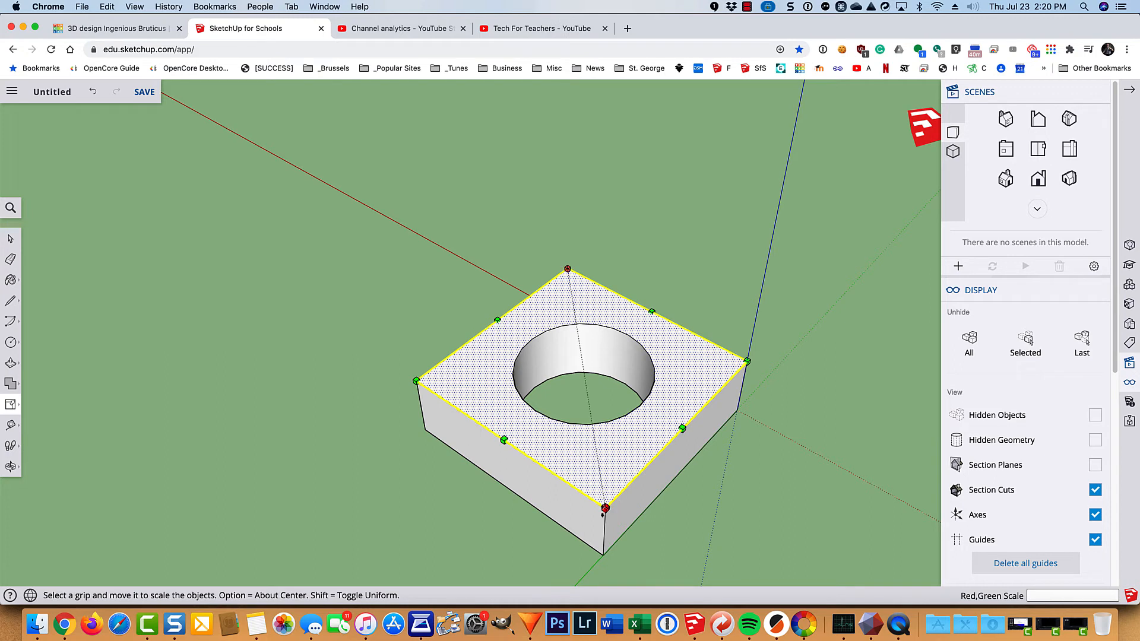
key(shift)
drag(605, 507, 593, 434)
key(o)
drag(748, 553, 606, 123)
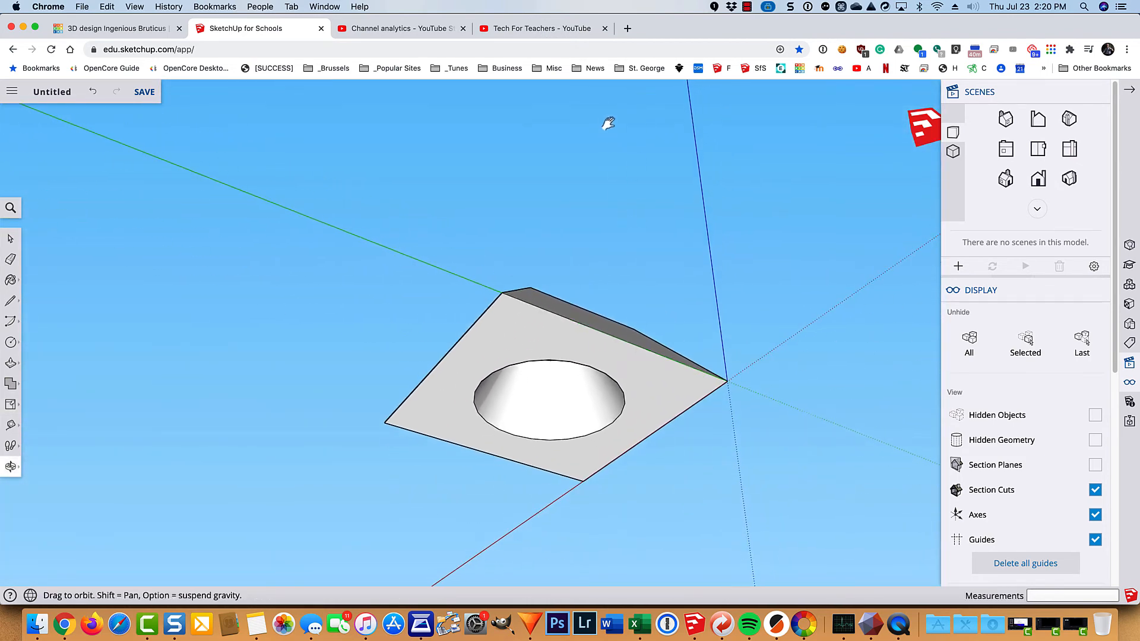
key(s)
key(o)
drag(369, 326, 310, 579)
key(space)
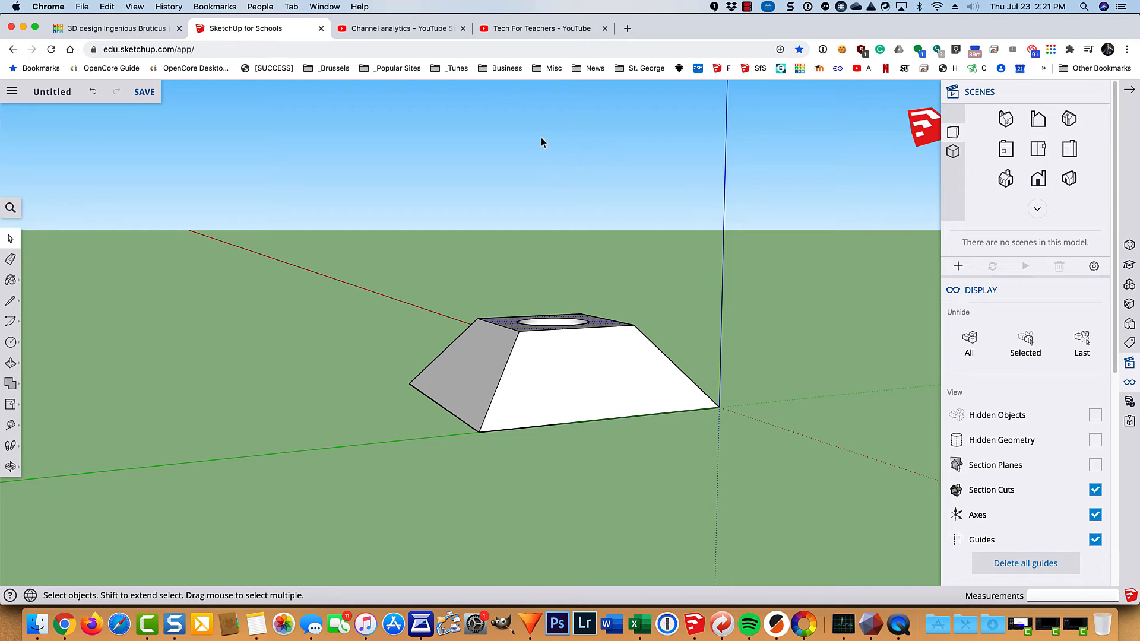
Switch to the Tech For Teachers channel on YouTube, open the video Build a Toy Locomotive With SketchUp for Schools Part 2 and pause it
click(537, 28)
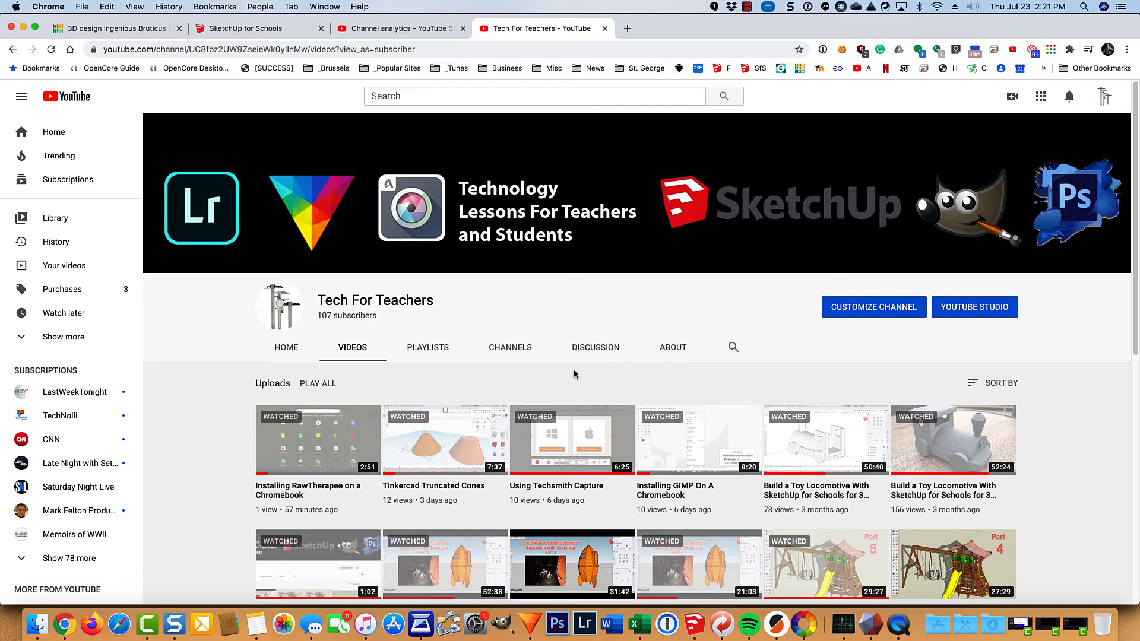
scroll(573, 374, down, 3)
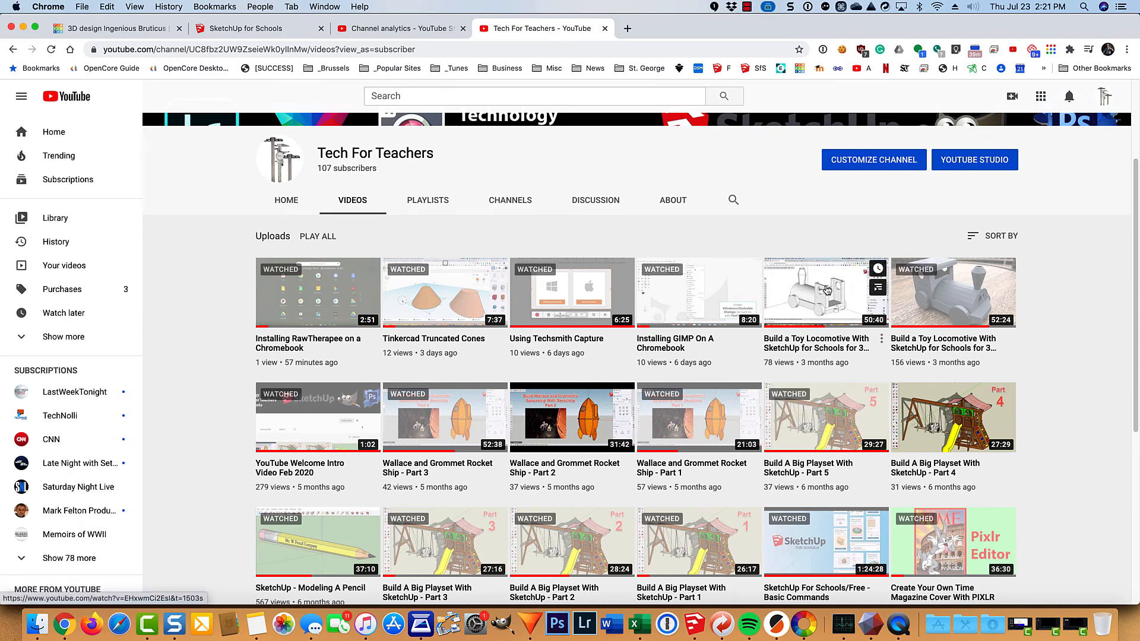
click(827, 290)
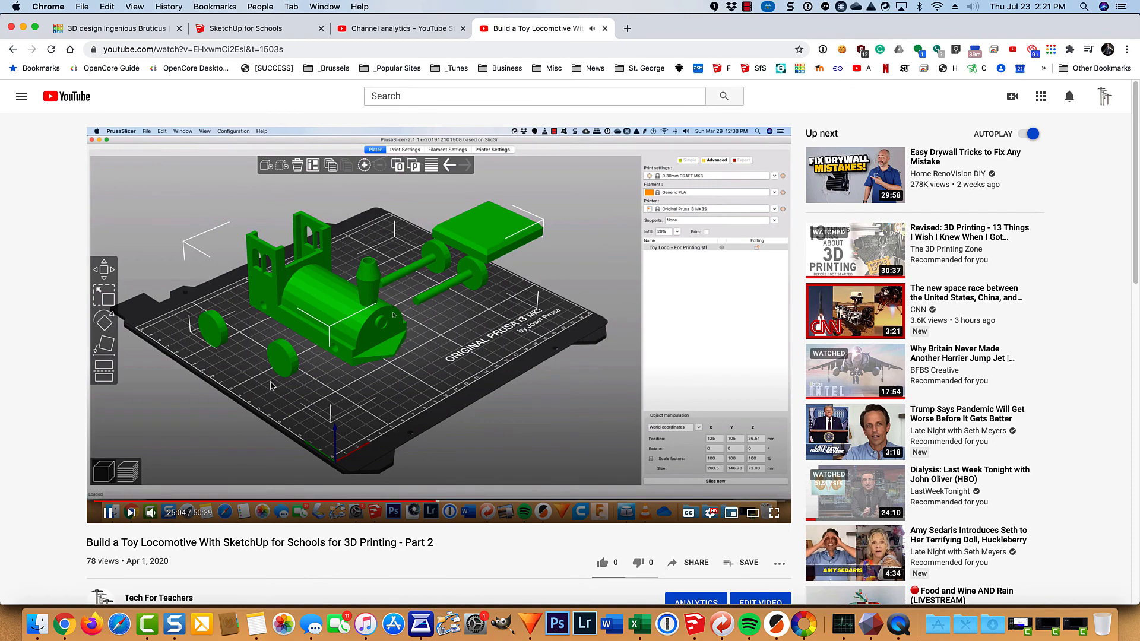
click(108, 512)
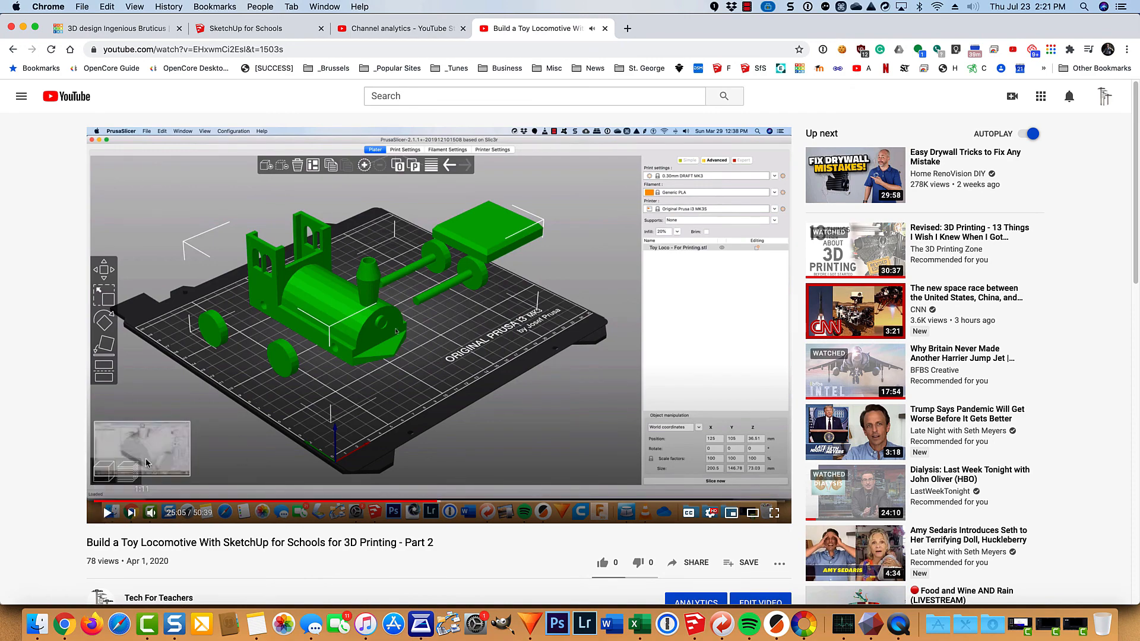
Go back to the channel's uploads, open the SketchUp - Toy Train Tutorial video and pause it at 37:29 in the Paint Bucket Tool chapter
click(13, 50)
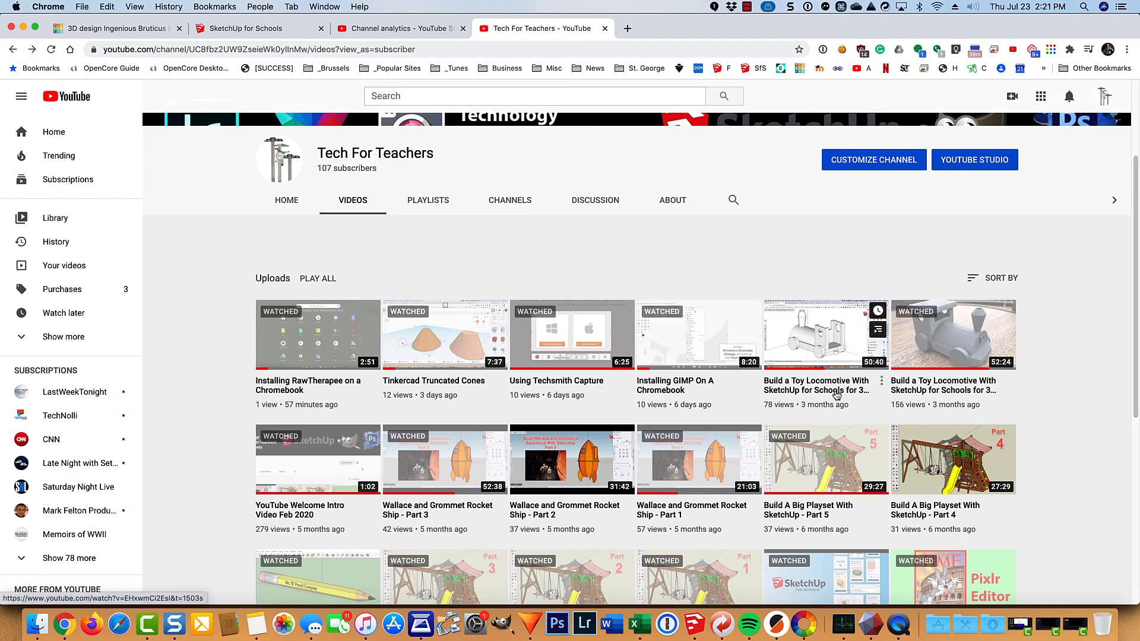
scroll(837, 394, down, 3)
scroll(834, 393, down, 2)
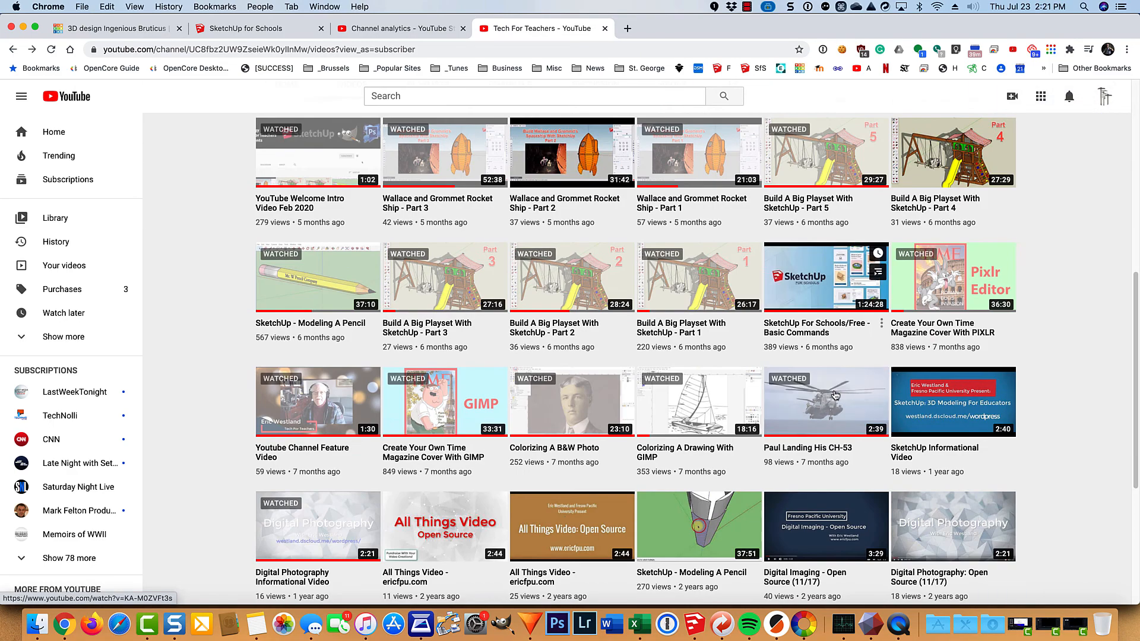
scroll(834, 393, down, 1)
scroll(834, 393, down, 2)
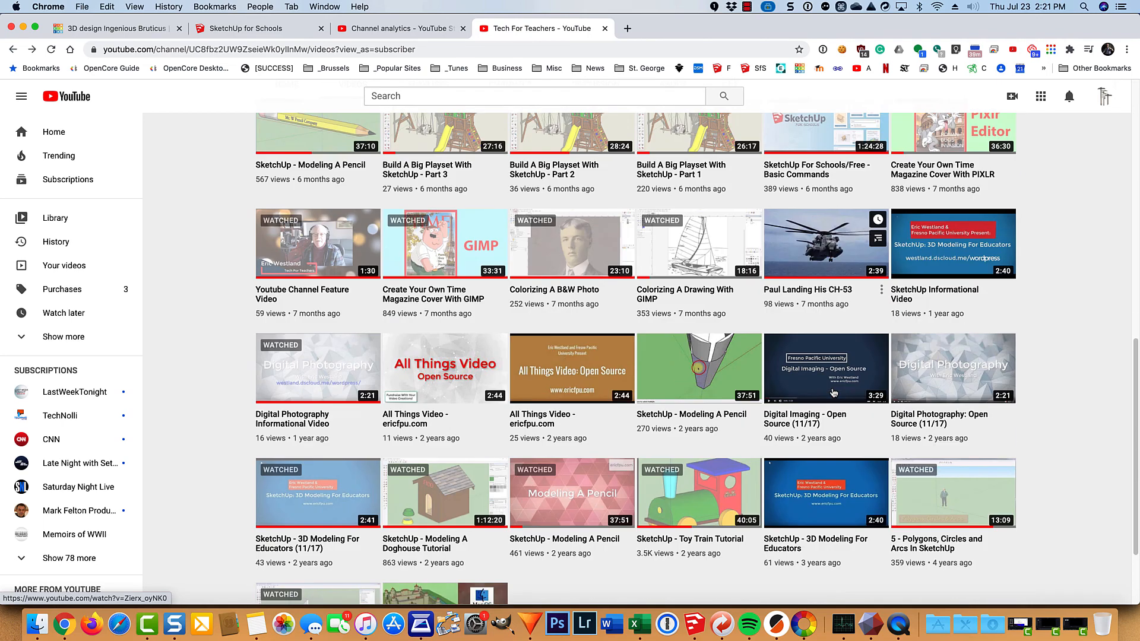
click(698, 506)
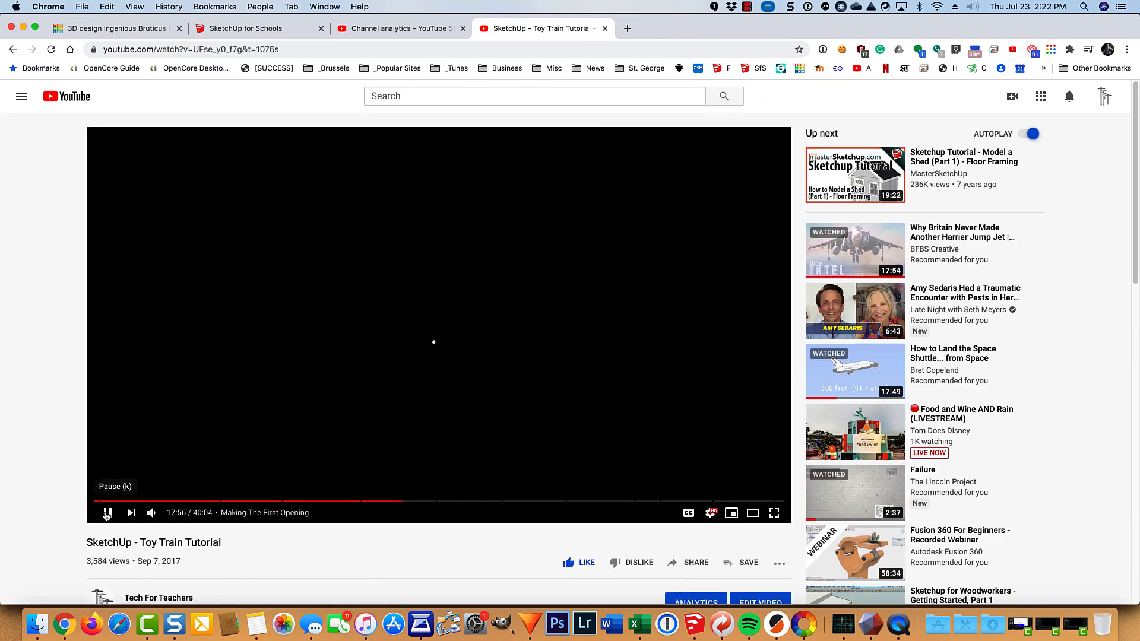
click(107, 514)
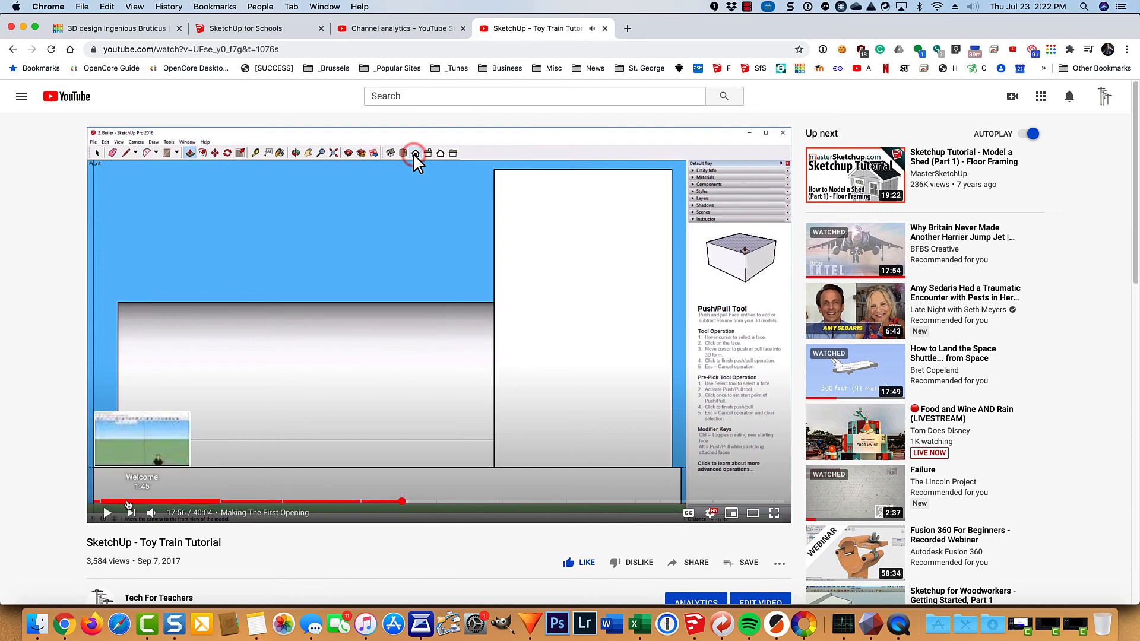
drag(402, 503, 739, 502)
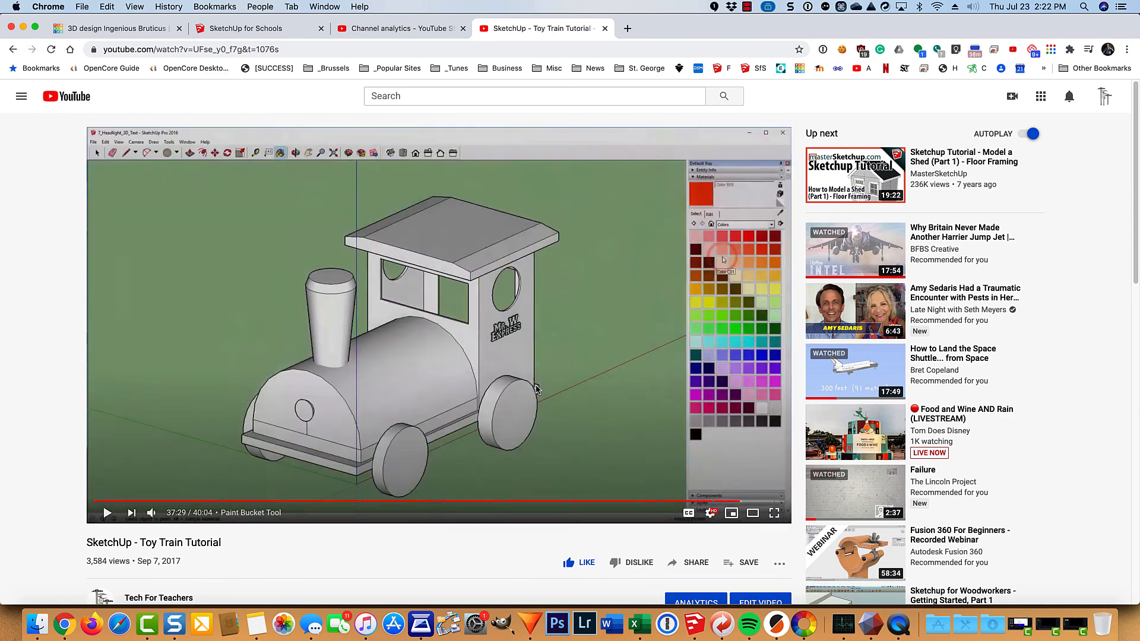